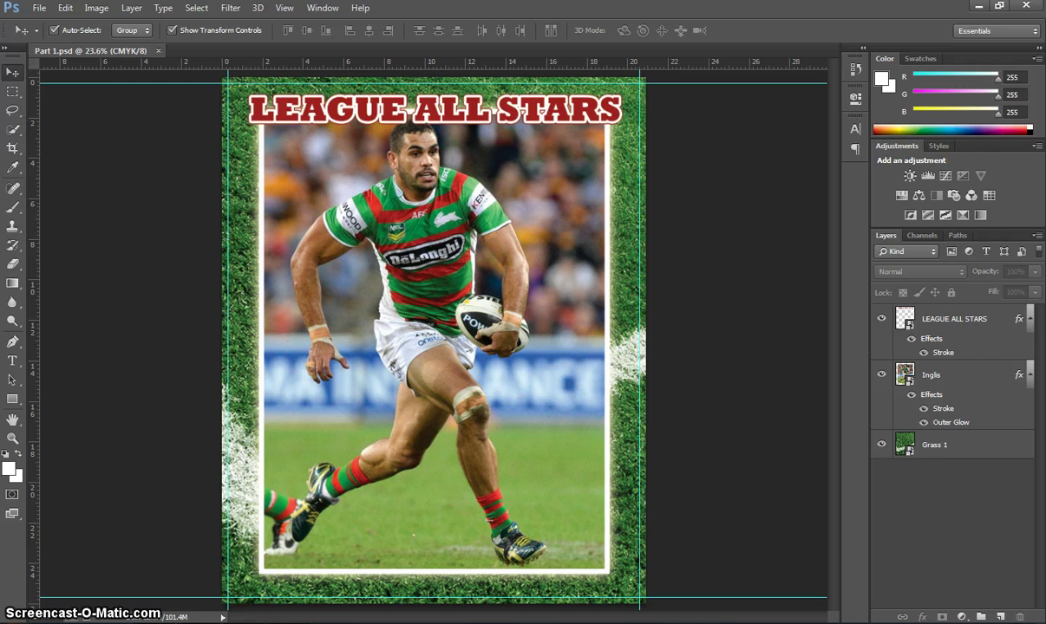
Check the finished example image and rotate the LEAGUE ALL STARS title counter-clockwise by about 2.11°
key(alt+Tab)
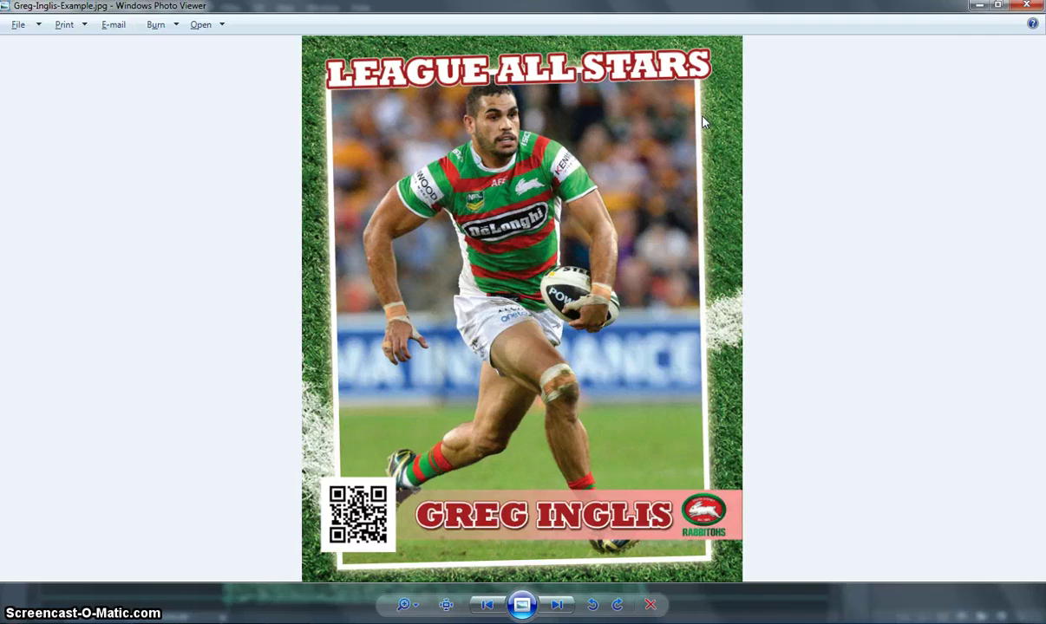
key(alt+Tab)
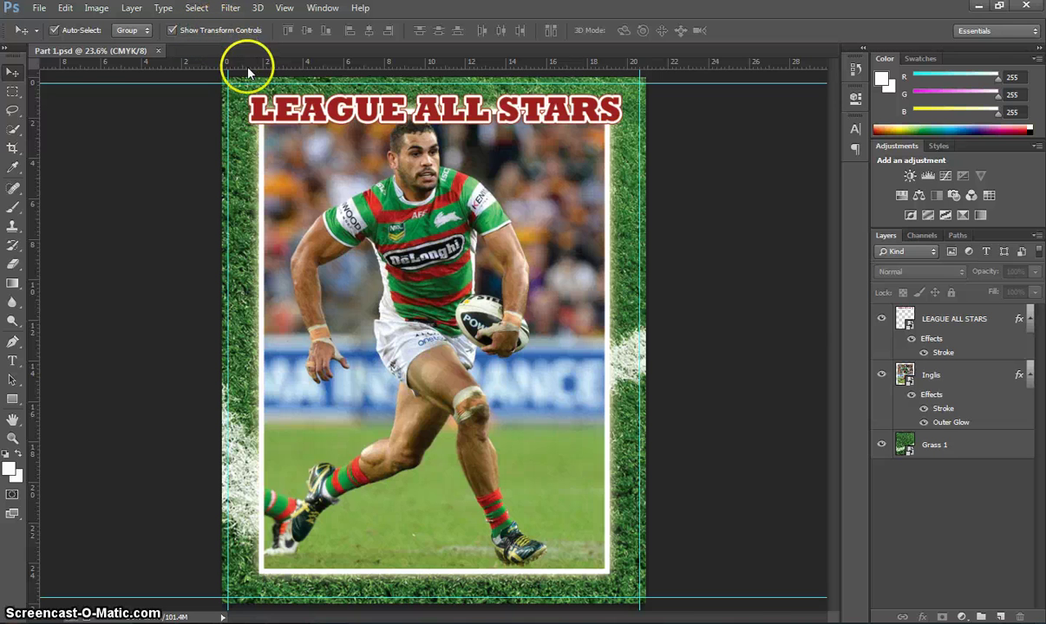
click(566, 104)
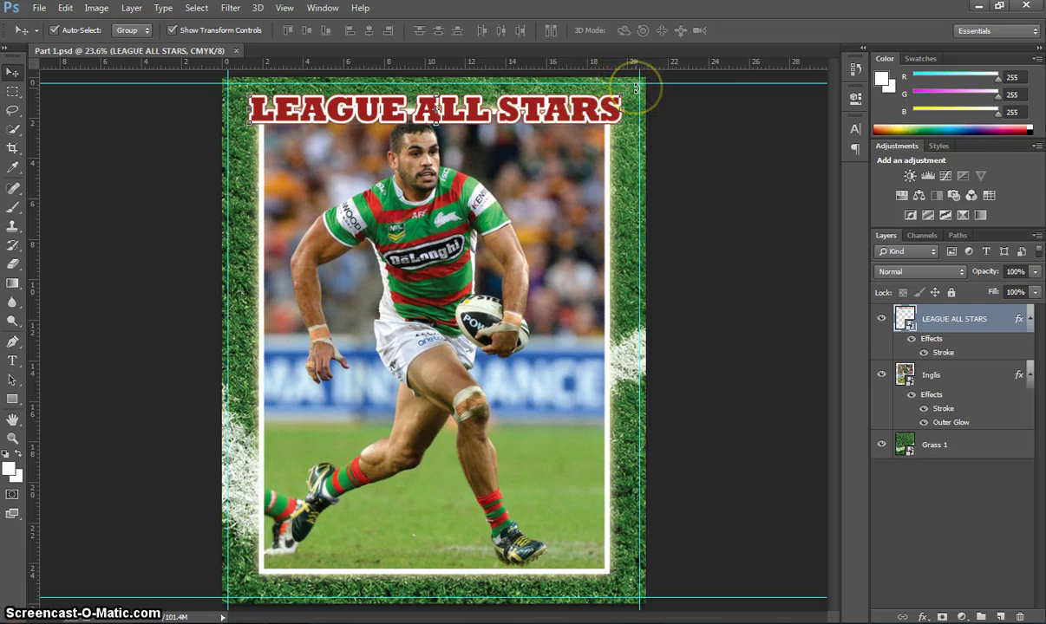
drag(636, 87, 630, 84)
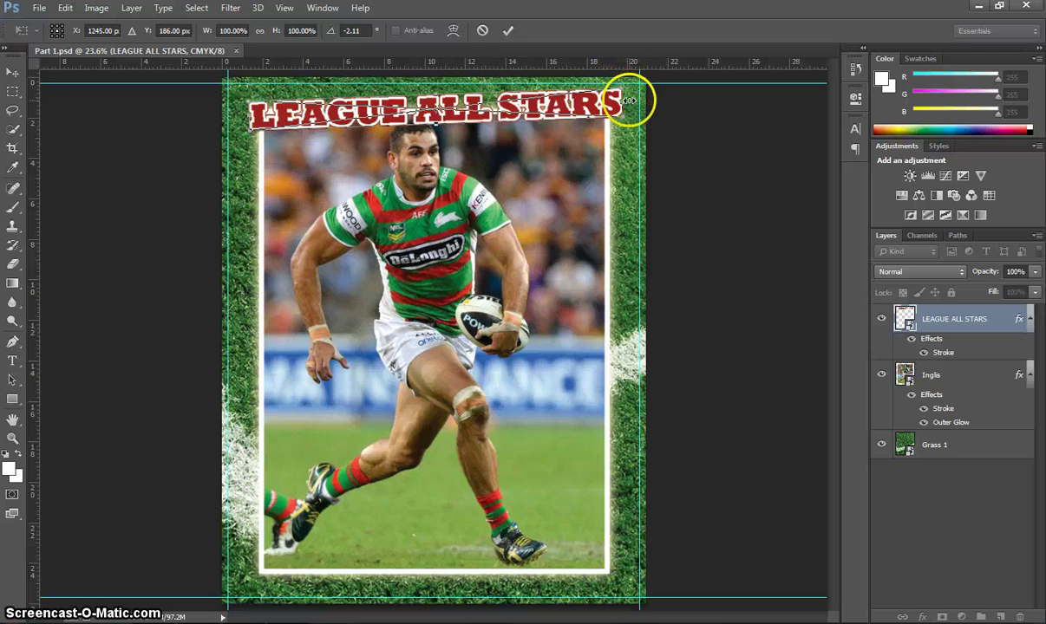
click(508, 31)
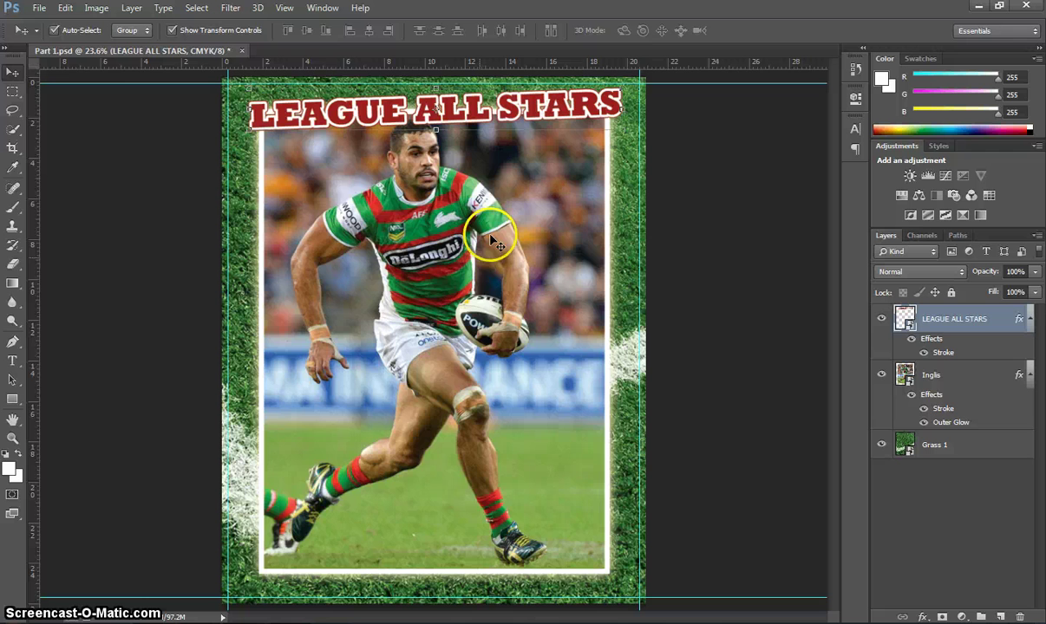
Rotate the player photo on the Inglis layer counter-clockwise by about 2.40° and apply the transform
click(448, 272)
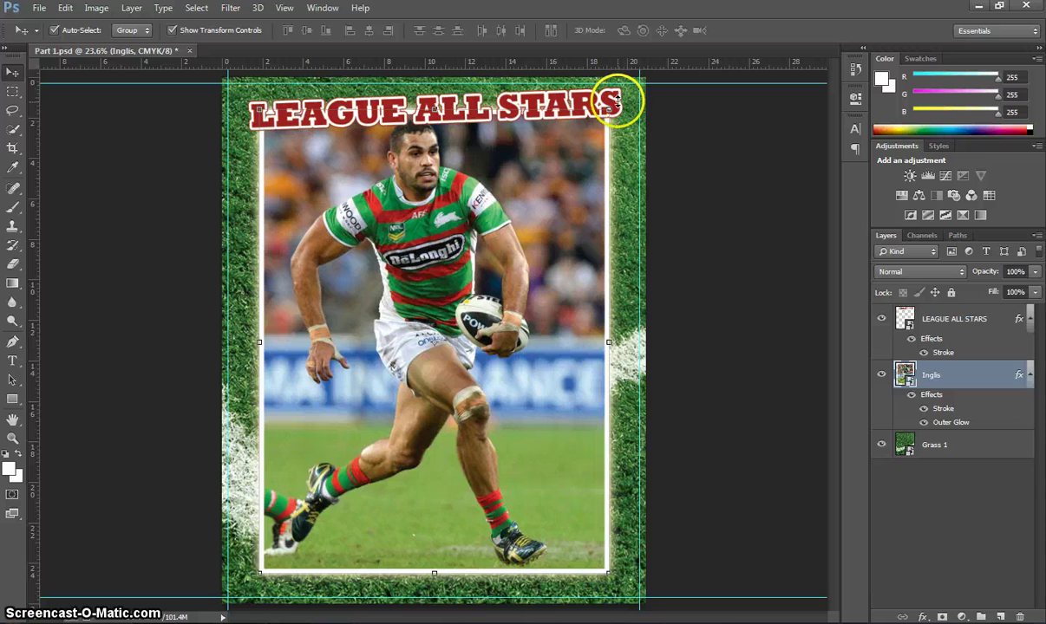
drag(618, 102, 618, 101)
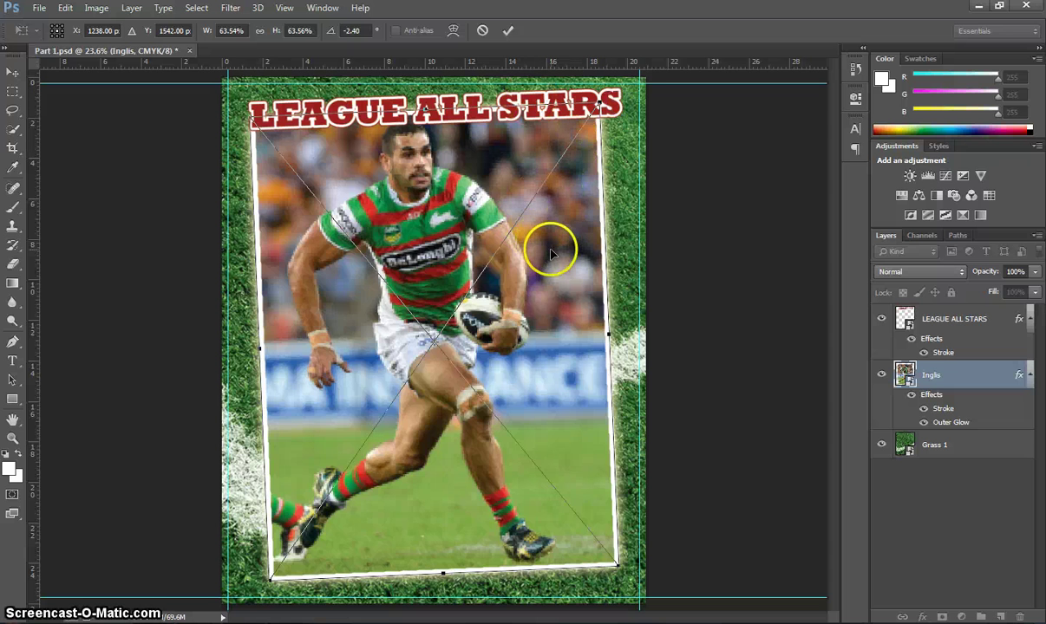
click(507, 32)
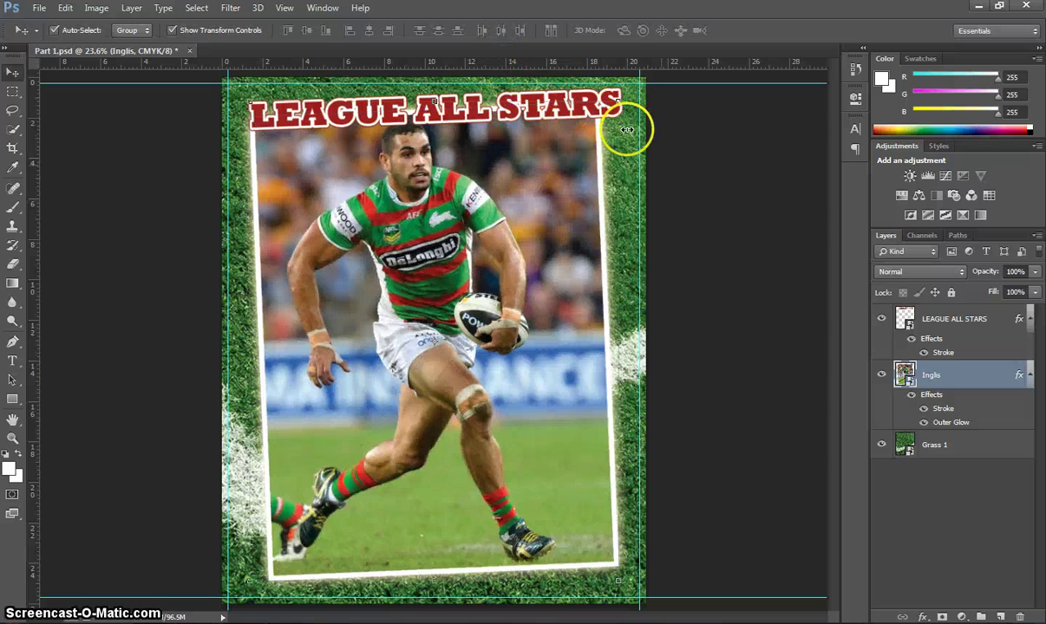
Move the LEAGUE ALL STARS title slightly left so it sits centred over the tilted photo's upper edge
click(665, 167)
mouse_move(543, 105)
mouse_down()
mouse_move(528, 109)
mouse_move(530, 119)
mouse_up()
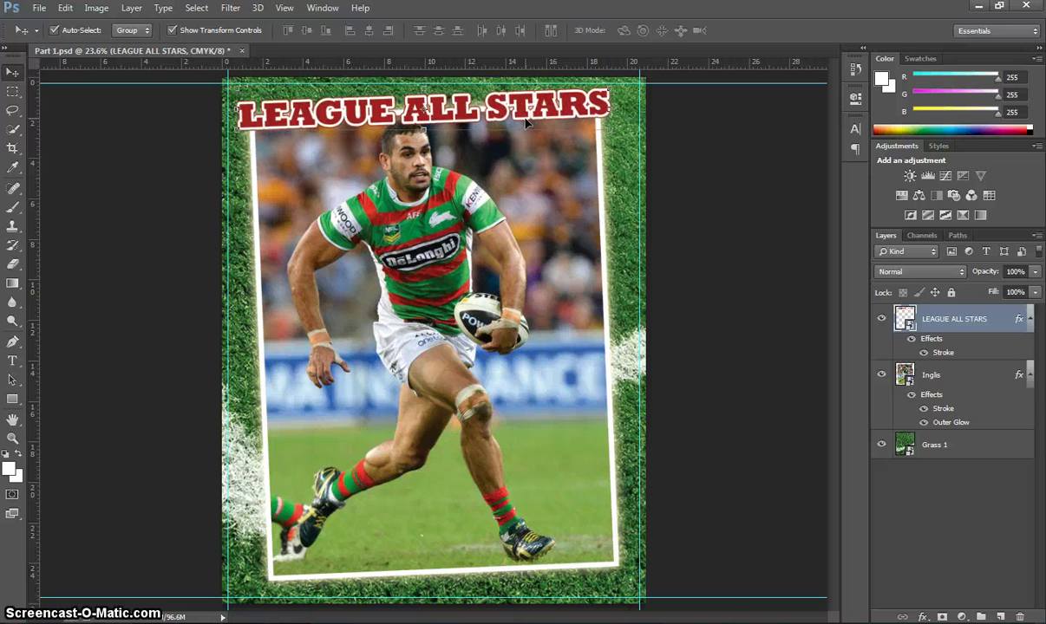
click(552, 128)
click(664, 137)
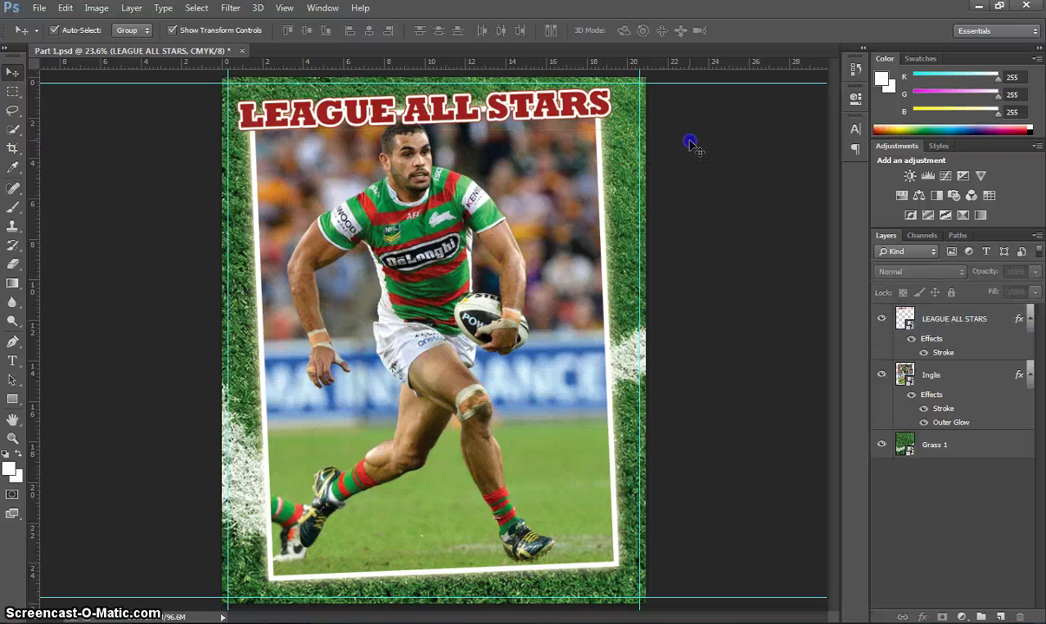
click(705, 203)
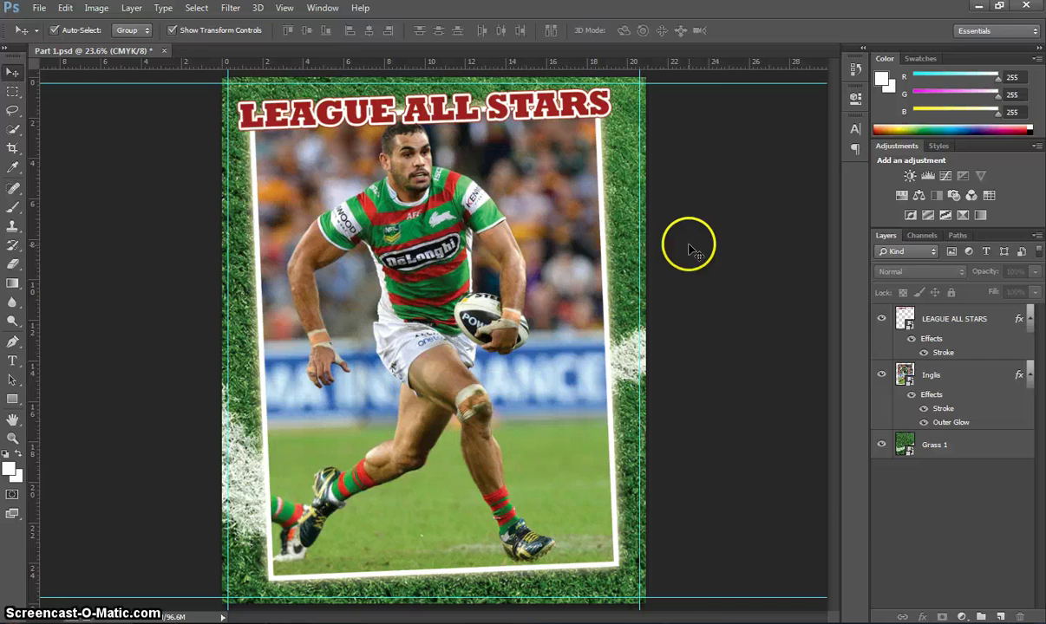
Draw a white rectangle of about 2485 × 412 px on a new layer, spanning the card's full width across the player's feet
key(alt+Tab)
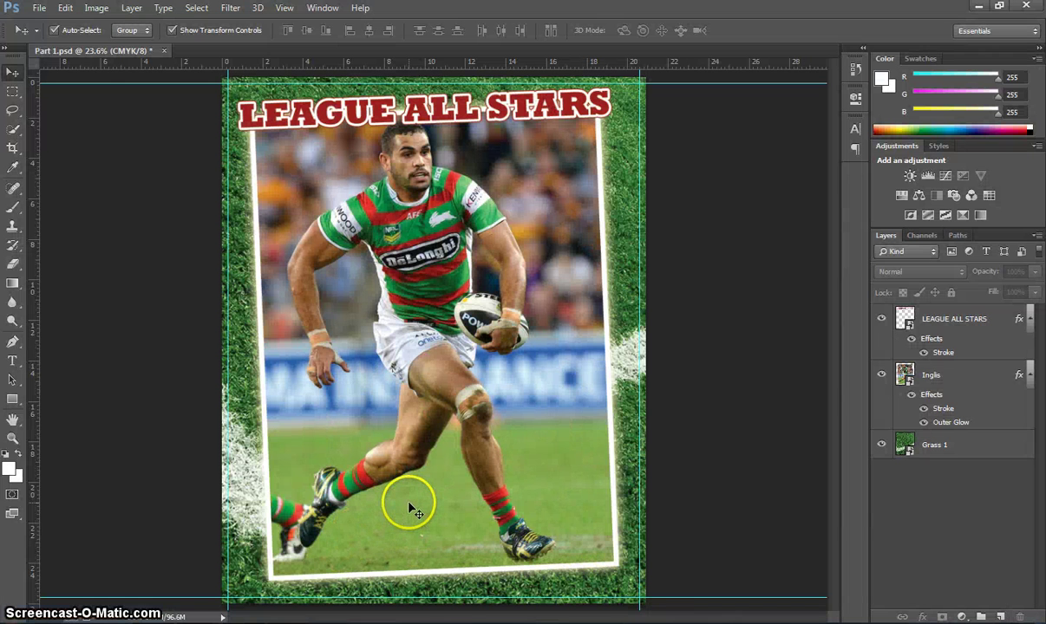
click(1002, 616)
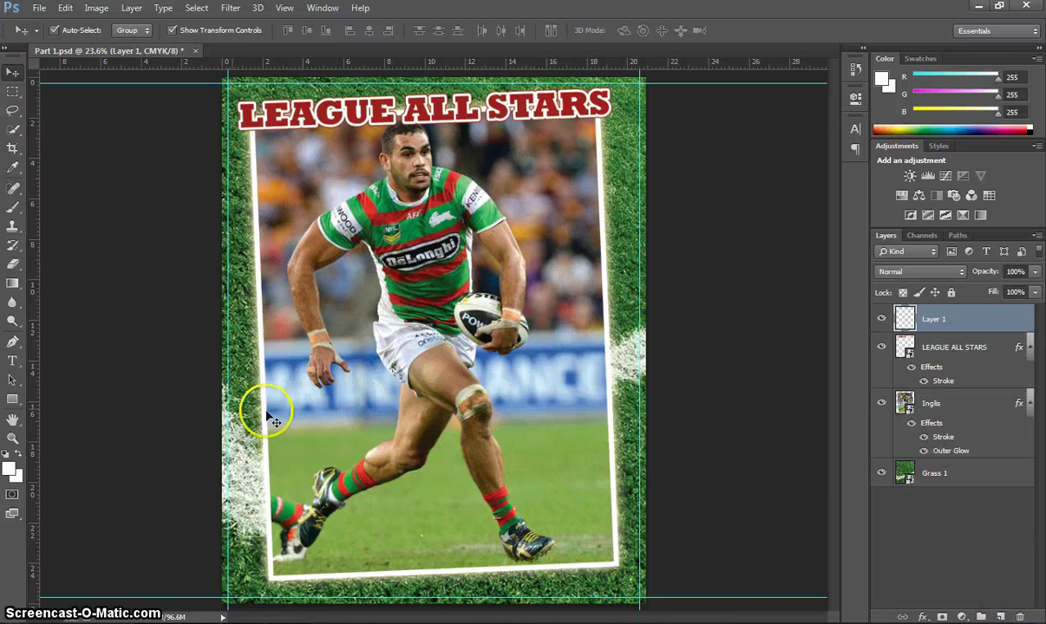
click(11, 401)
click(10, 401)
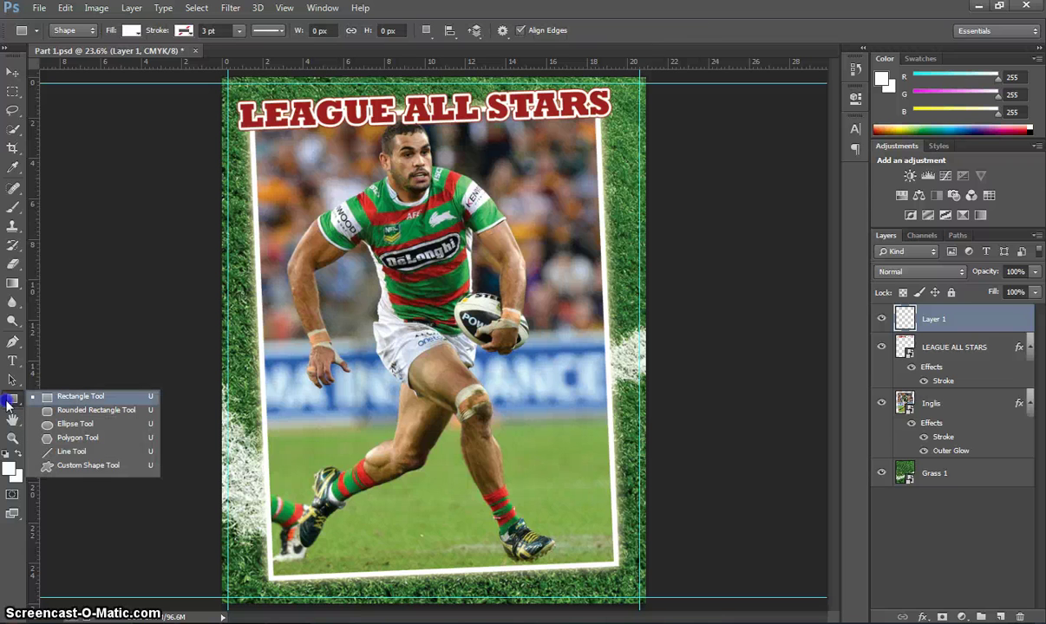
click(91, 396)
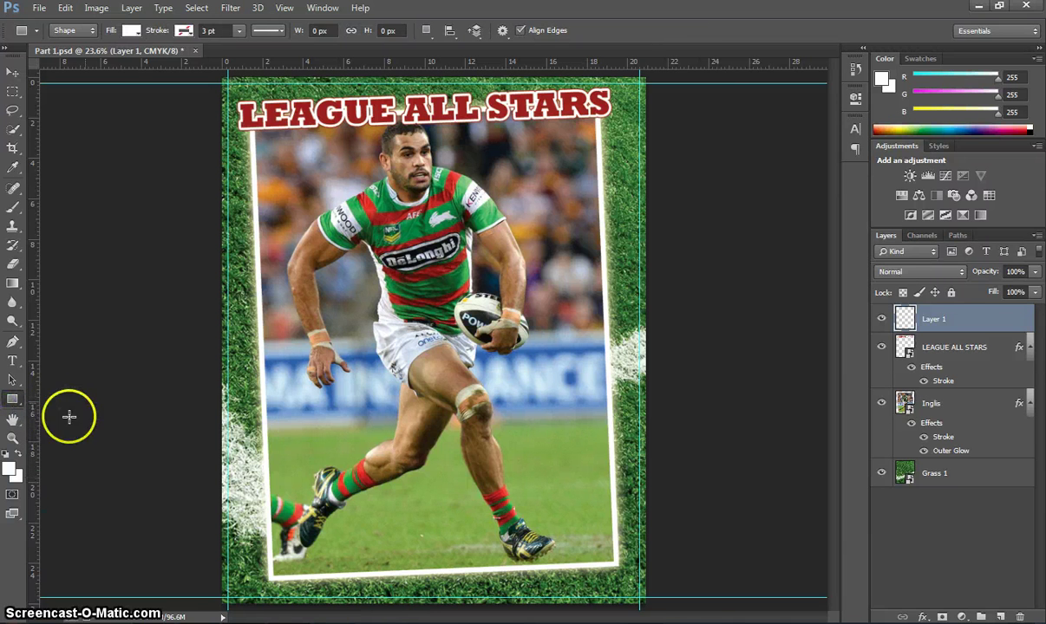
click(10, 469)
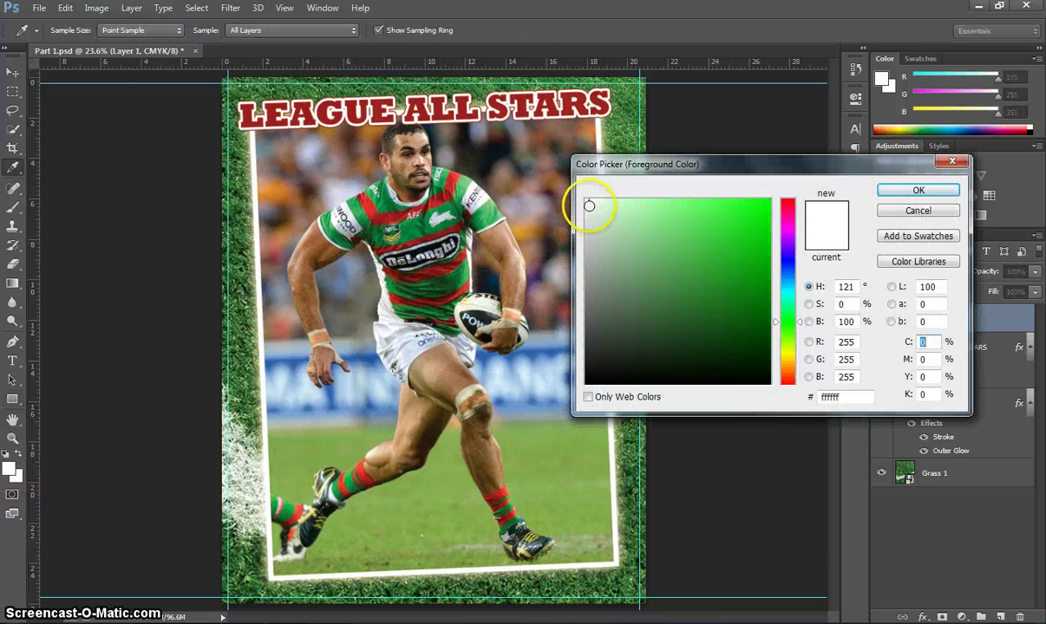
click(889, 190)
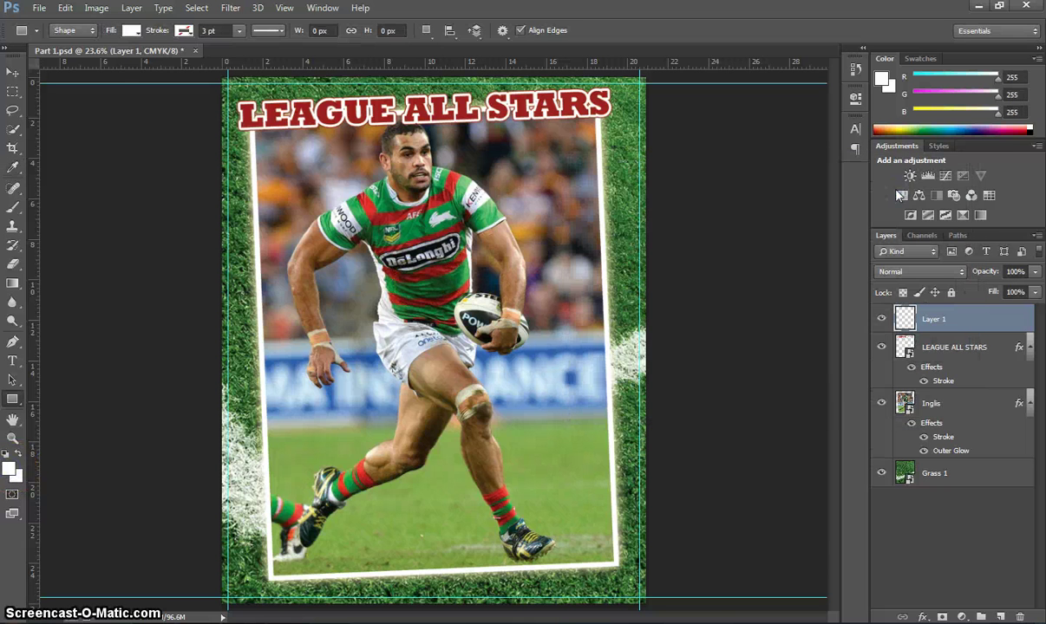
drag(217, 490, 647, 562)
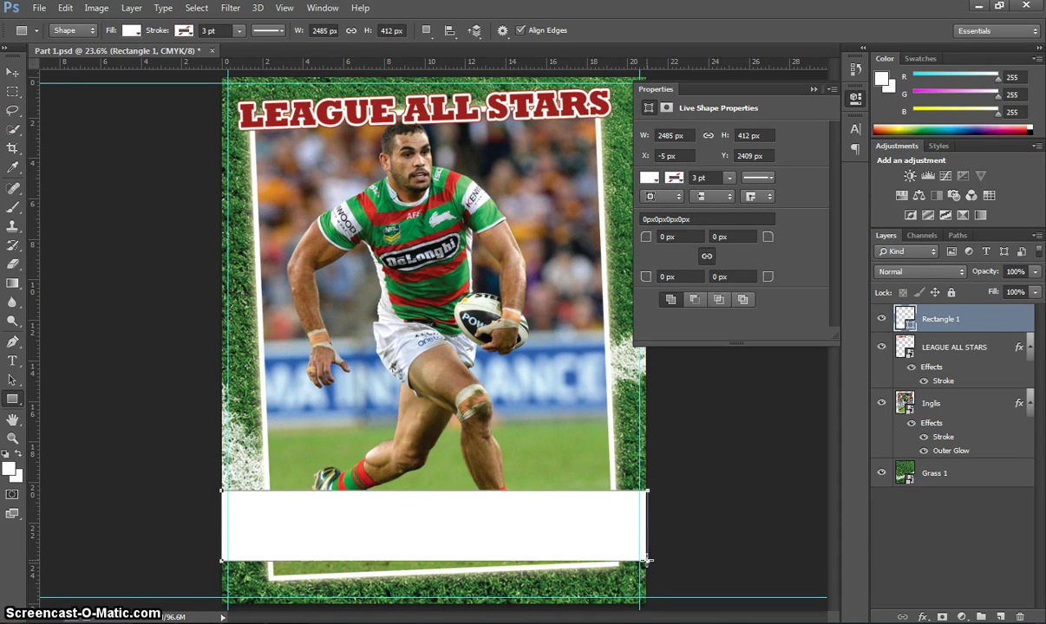
click(813, 89)
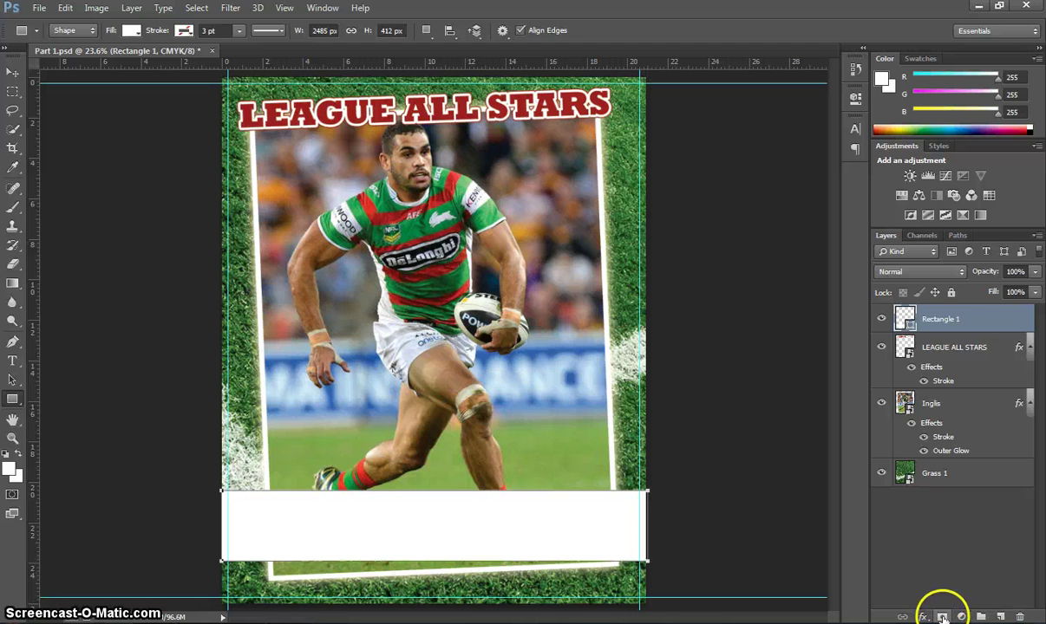
Add a layer mask to the rectangle and fill it with a horizontal Black, White gradient so the banner fades out toward its left end
click(943, 617)
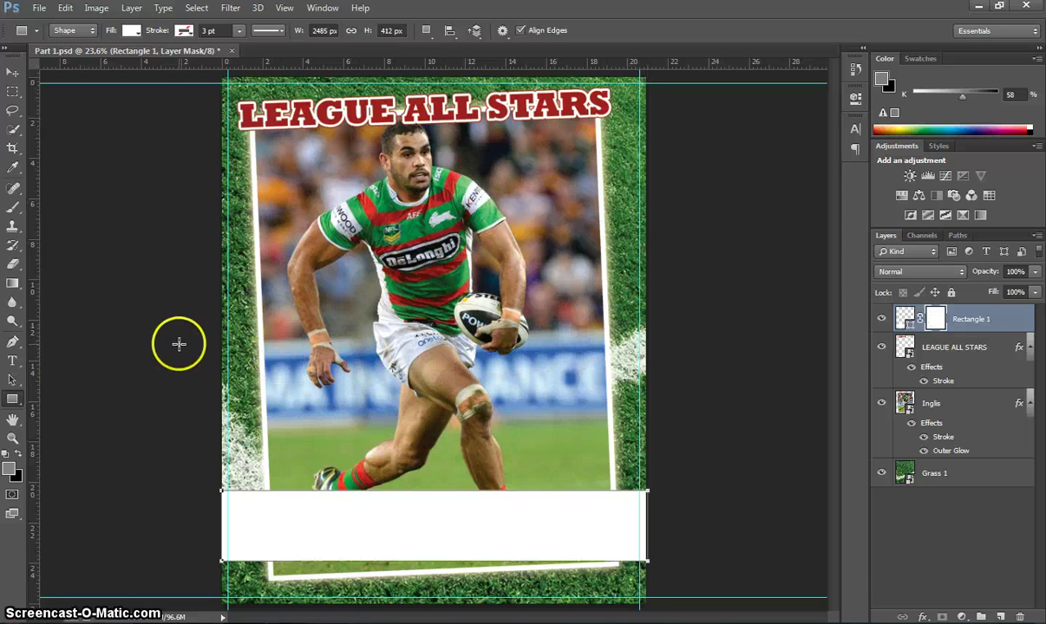
click(13, 283)
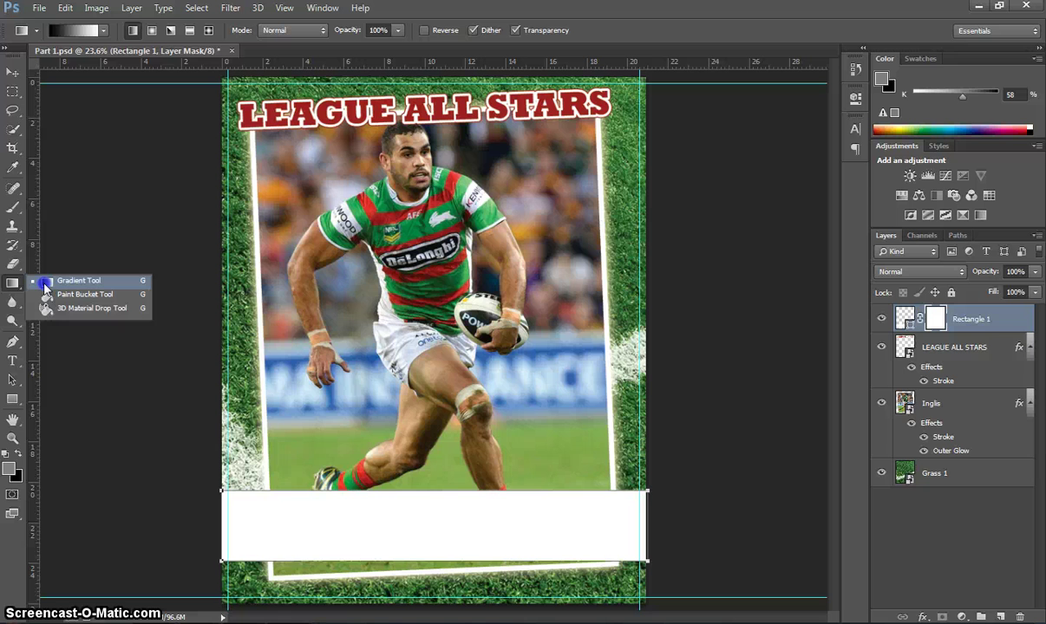
click(48, 282)
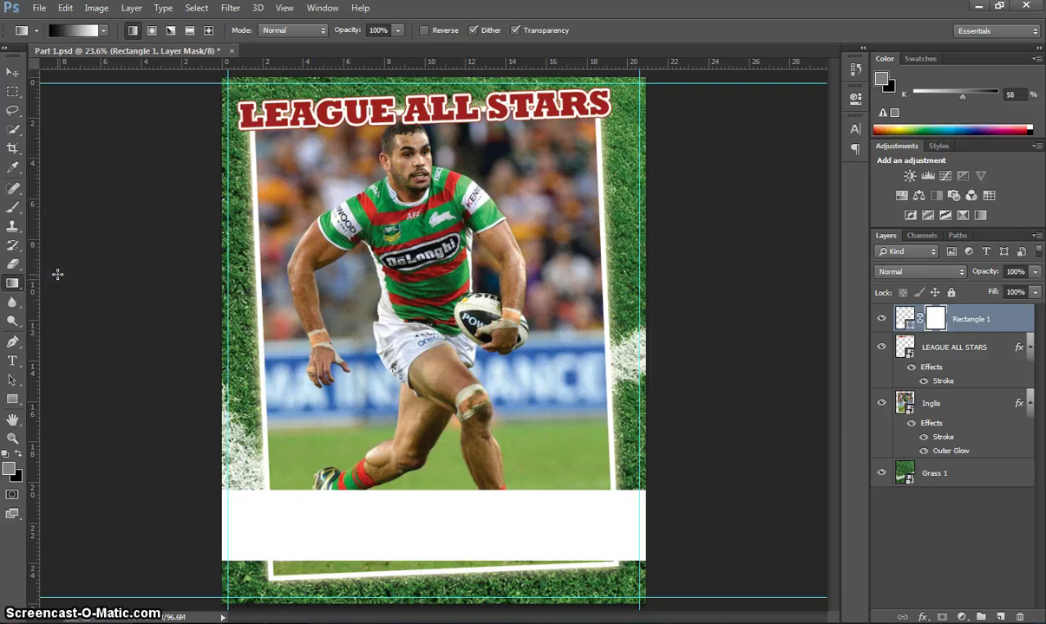
click(68, 31)
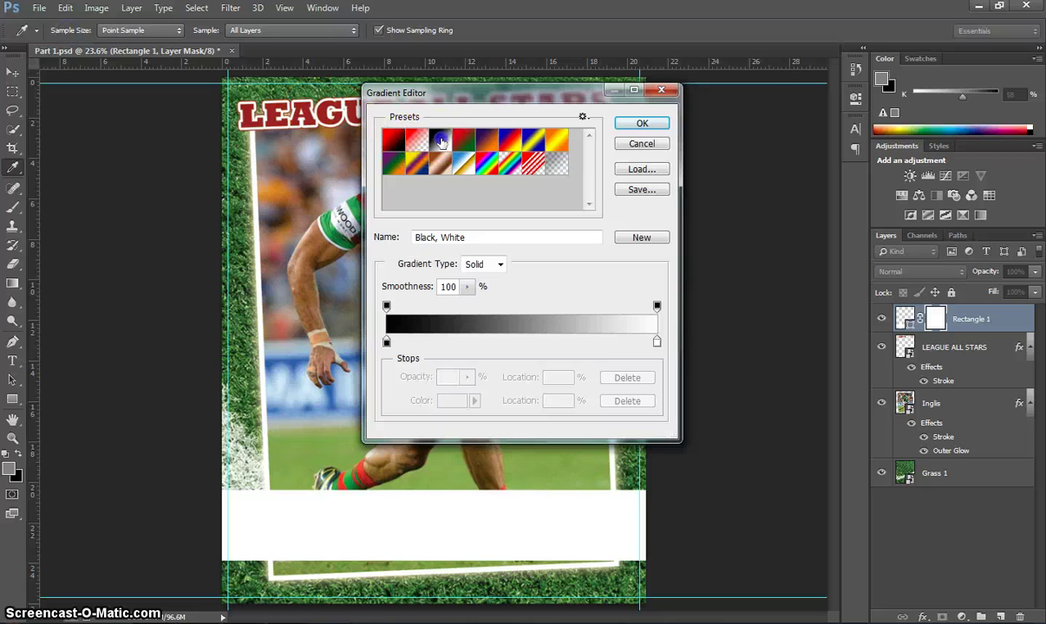
click(642, 124)
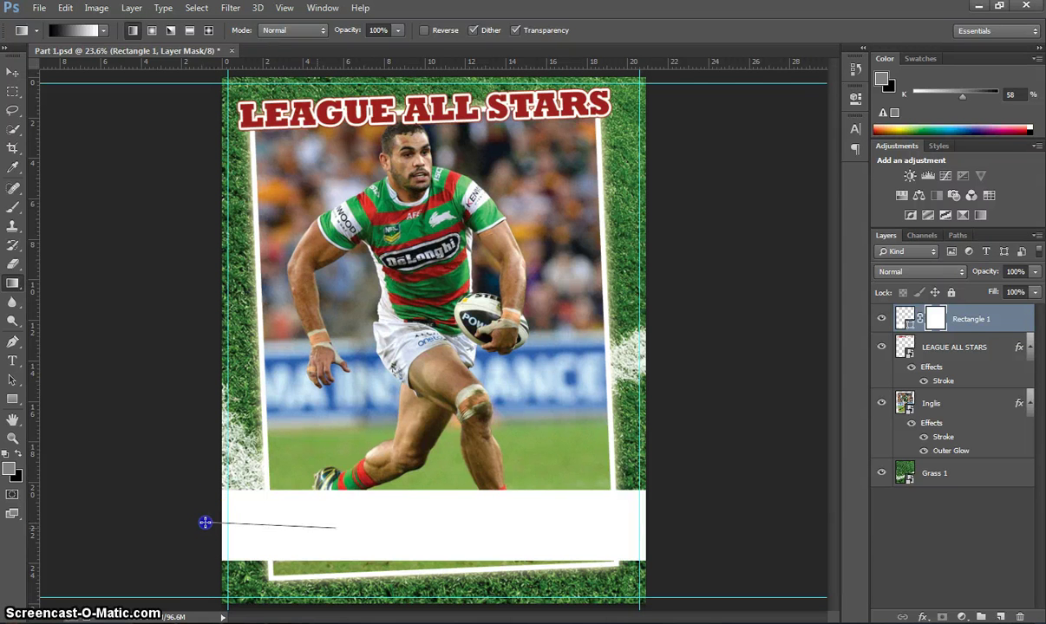
drag(335, 527, 561, 527)
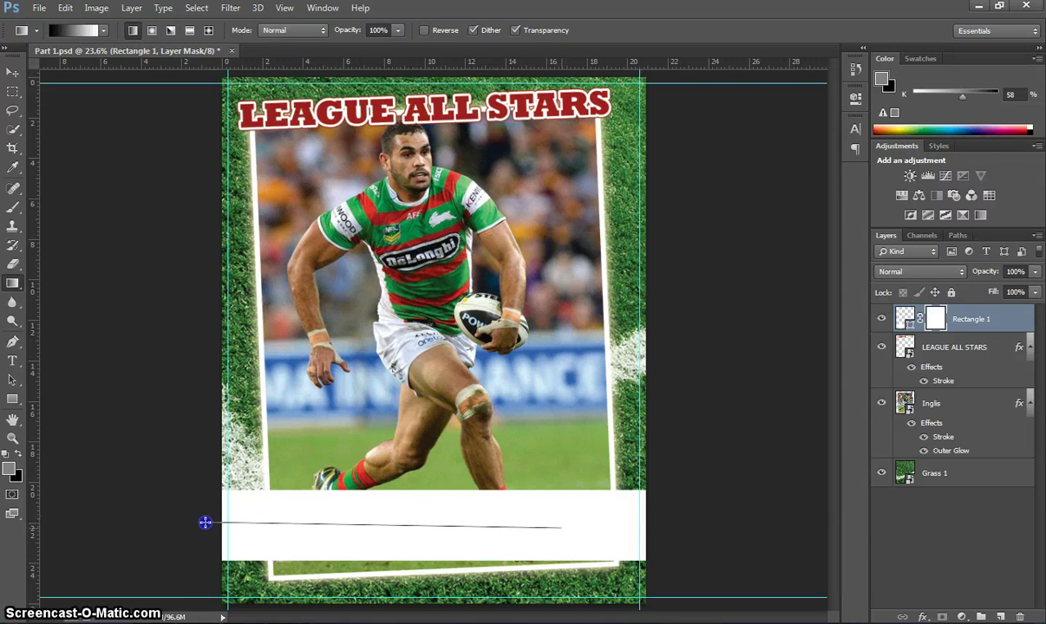
drag(205, 522, 205, 522)
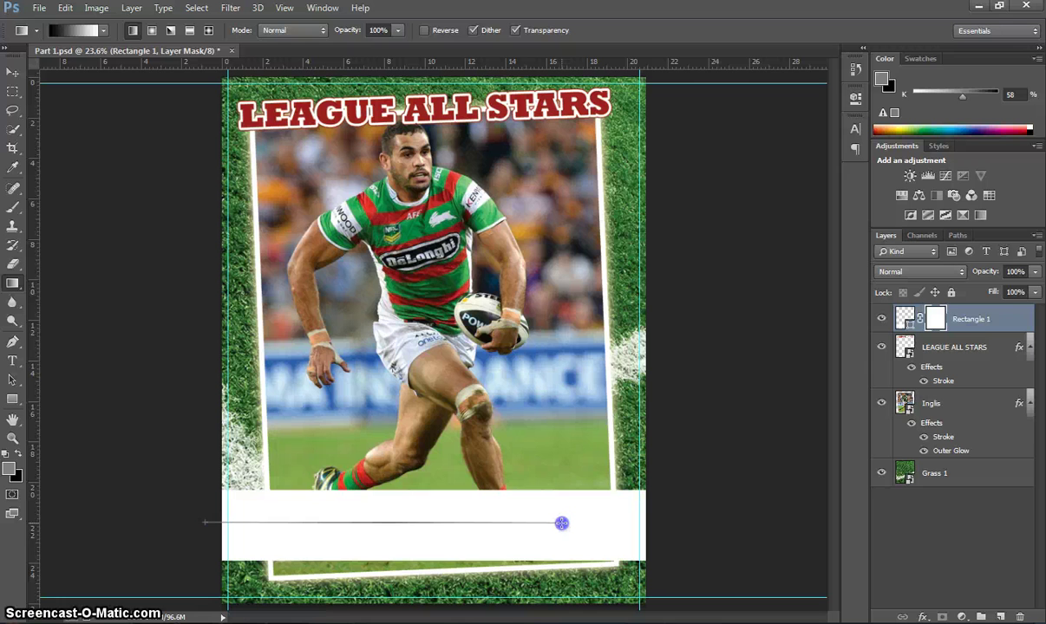
drag(561, 522, 698, 523)
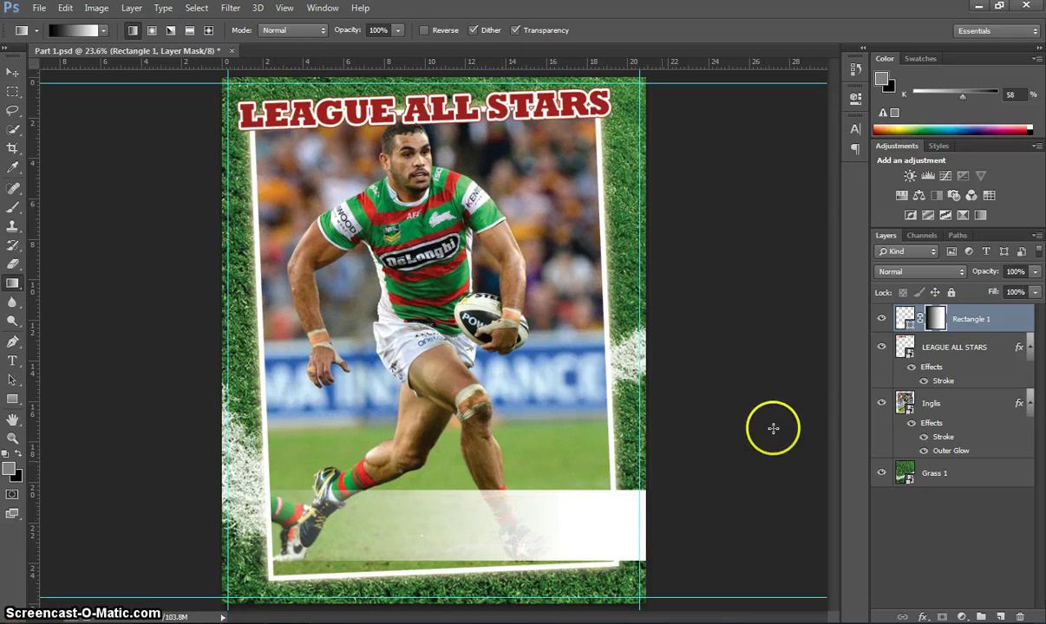
Recolour the rectangle with the pale grey dadae9 sampled from the player's shorts, after trying green and red fills
double_click(902, 320)
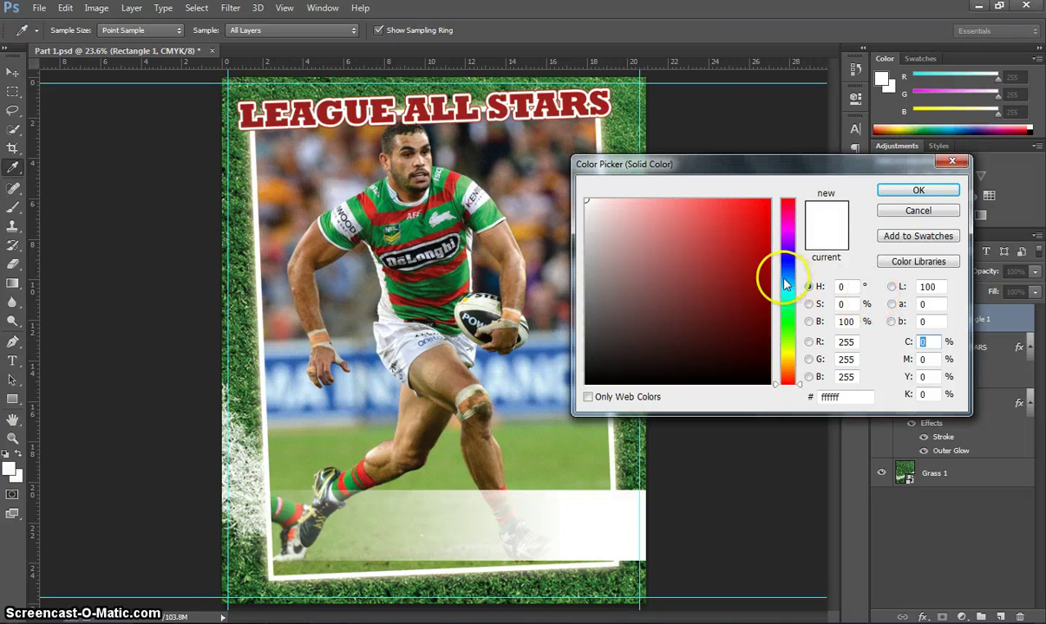
mouse_move(764, 269)
mouse_down()
mouse_move(729, 246)
mouse_move(715, 305)
mouse_move(653, 287)
mouse_up()
mouse_move(785, 288)
mouse_down()
mouse_move(786, 323)
mouse_move(786, 302)
mouse_up()
drag(754, 256, 749, 240)
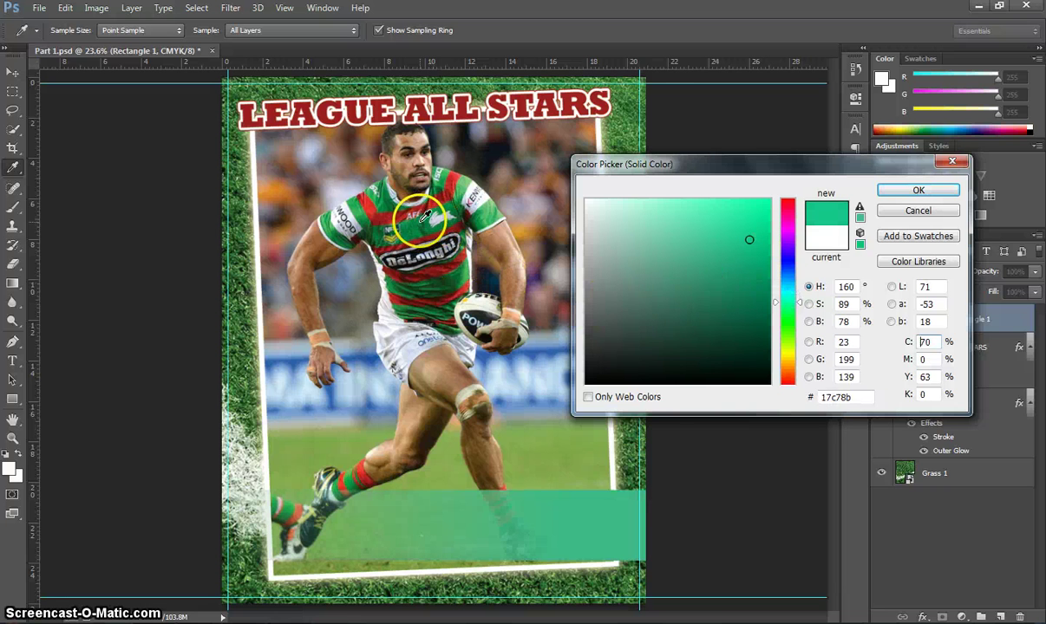
drag(423, 215, 369, 203)
click(373, 200)
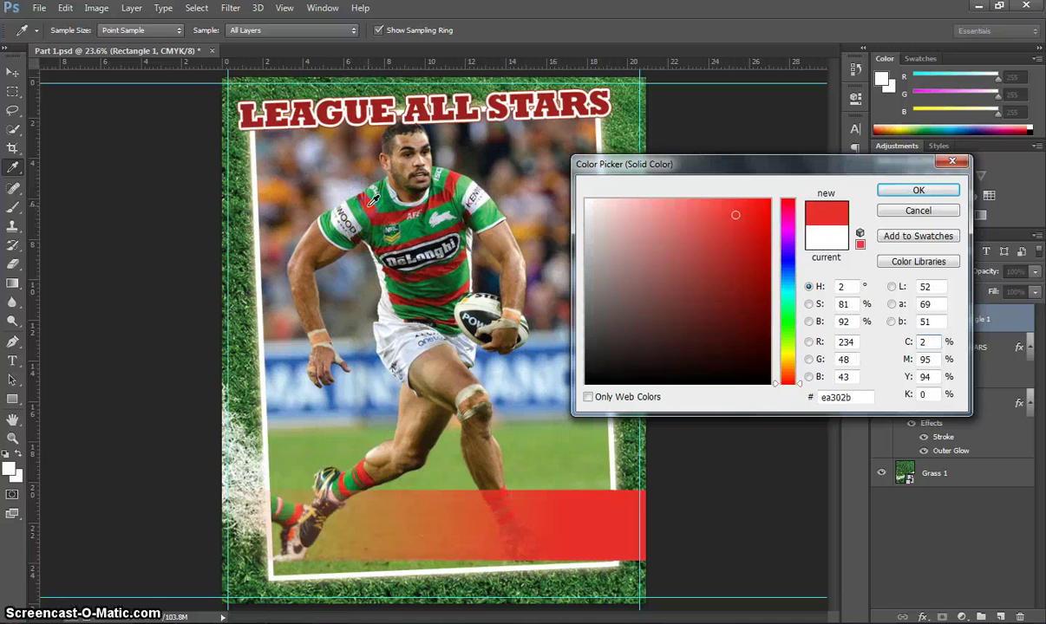
drag(377, 310, 388, 322)
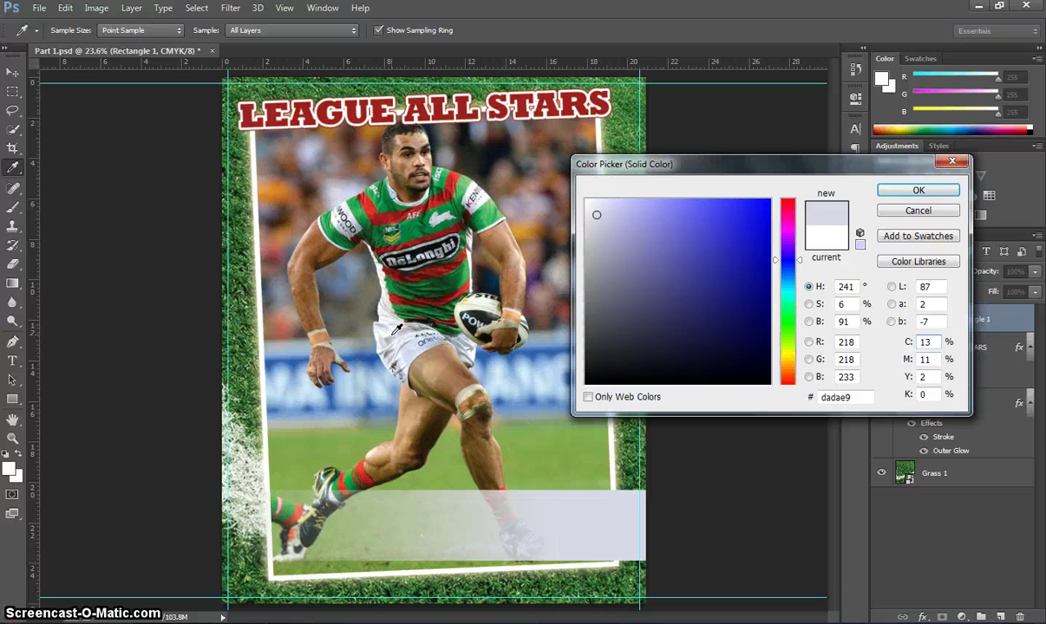
click(396, 328)
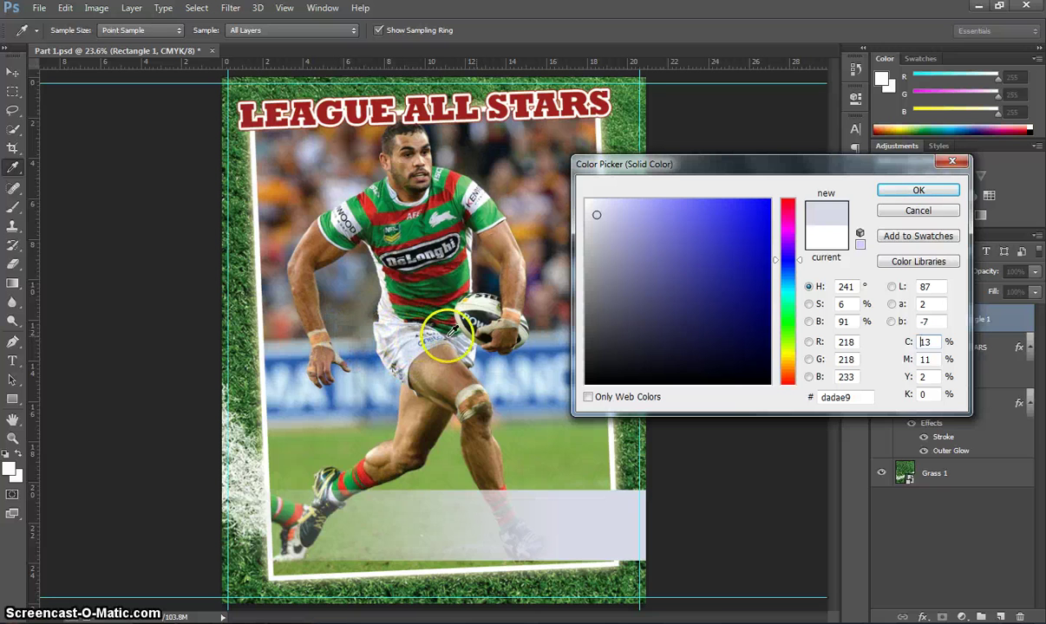
click(914, 191)
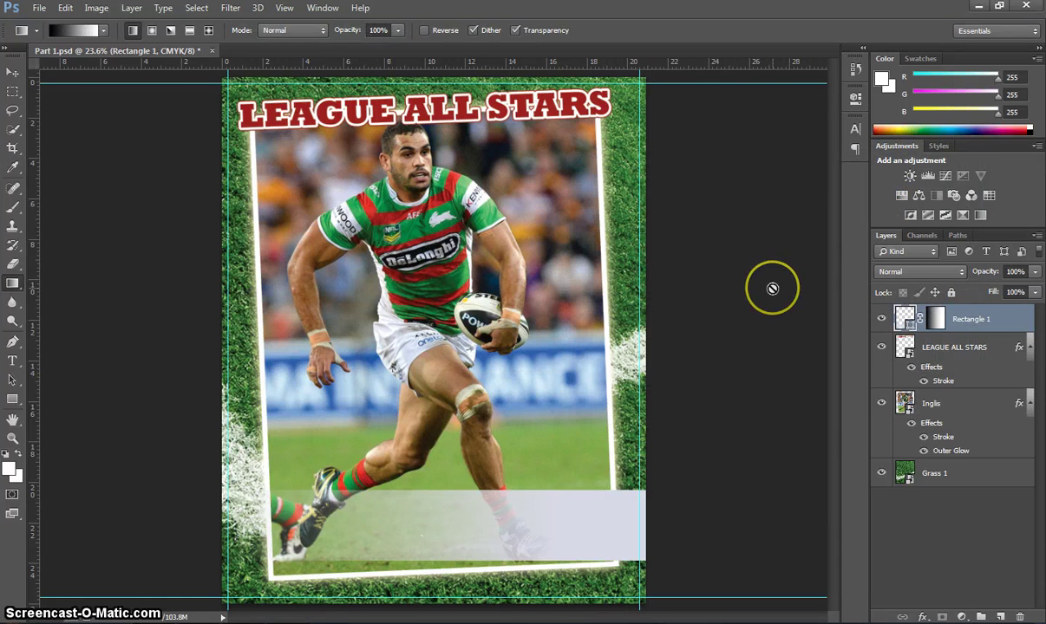
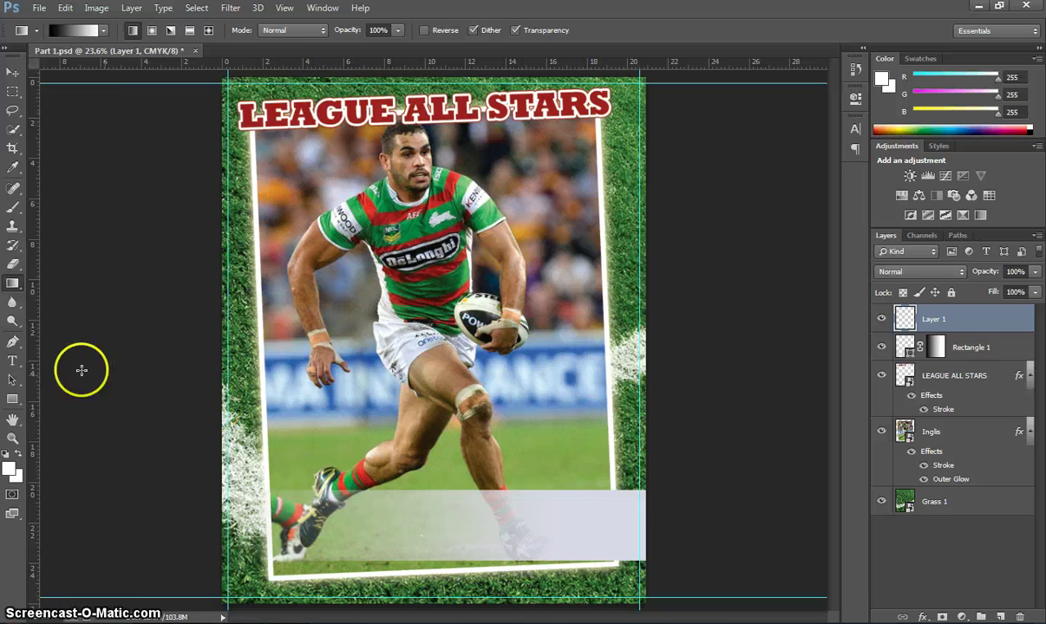
Set the Horizontal Type tool's text colour to the green 088141 sampled from the player's jersey sleeve
click(10, 362)
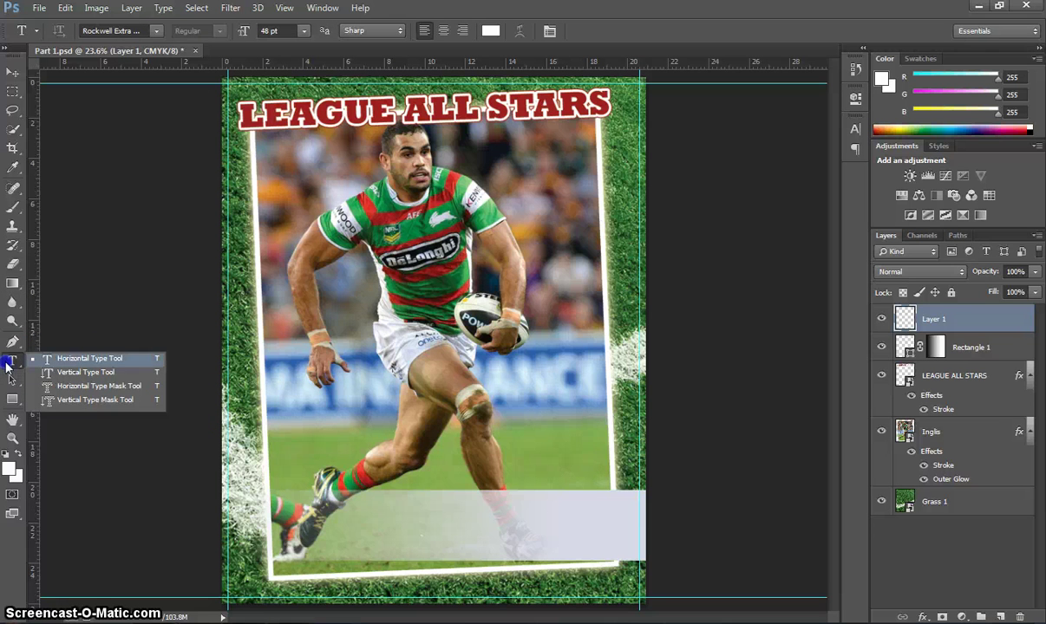
click(83, 359)
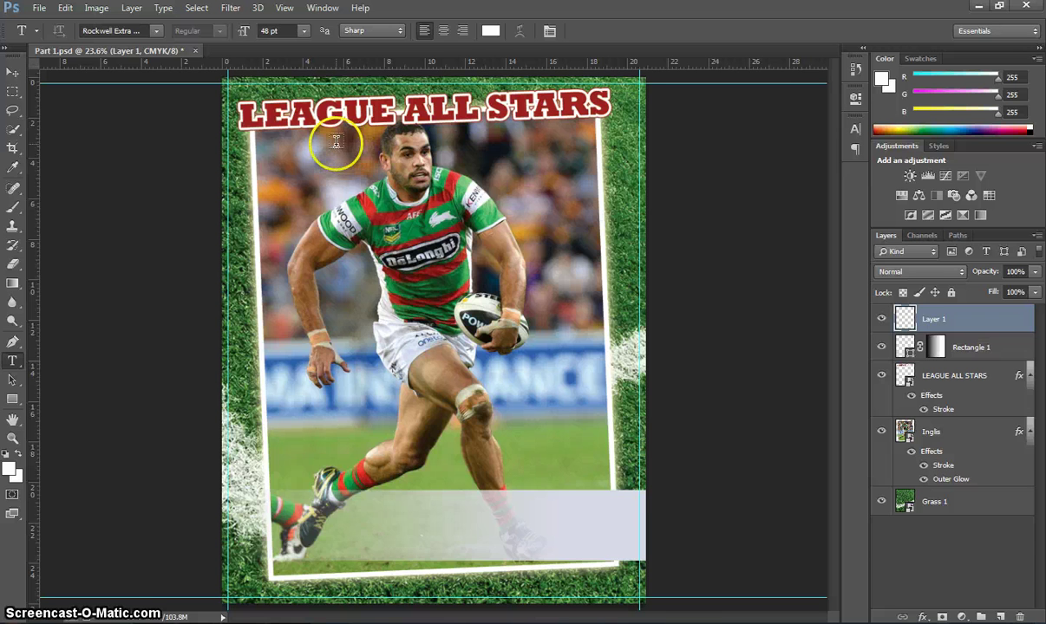
click(490, 32)
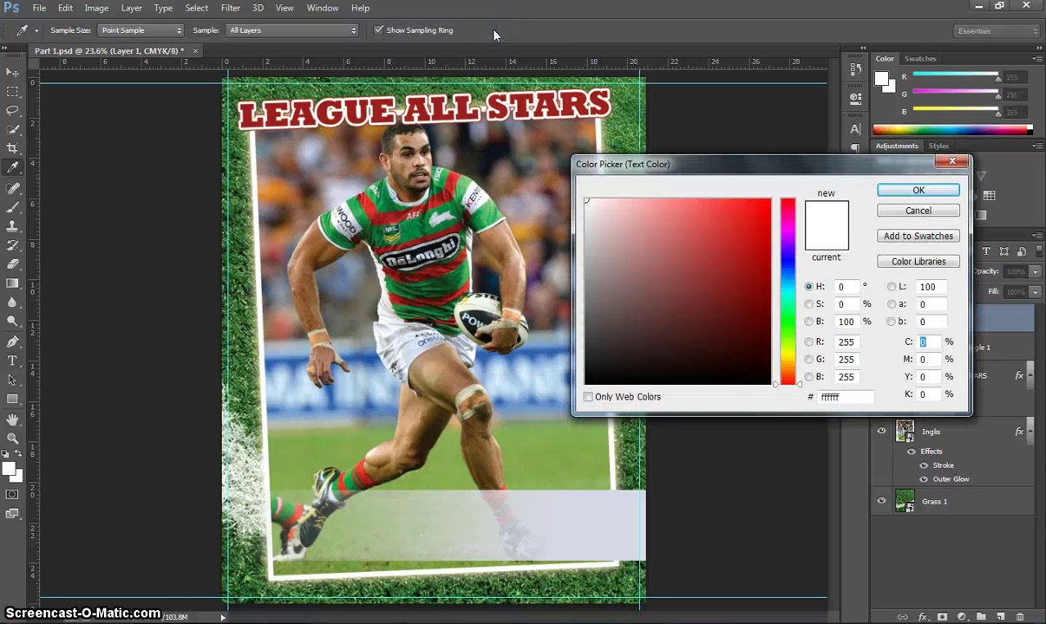
click(483, 215)
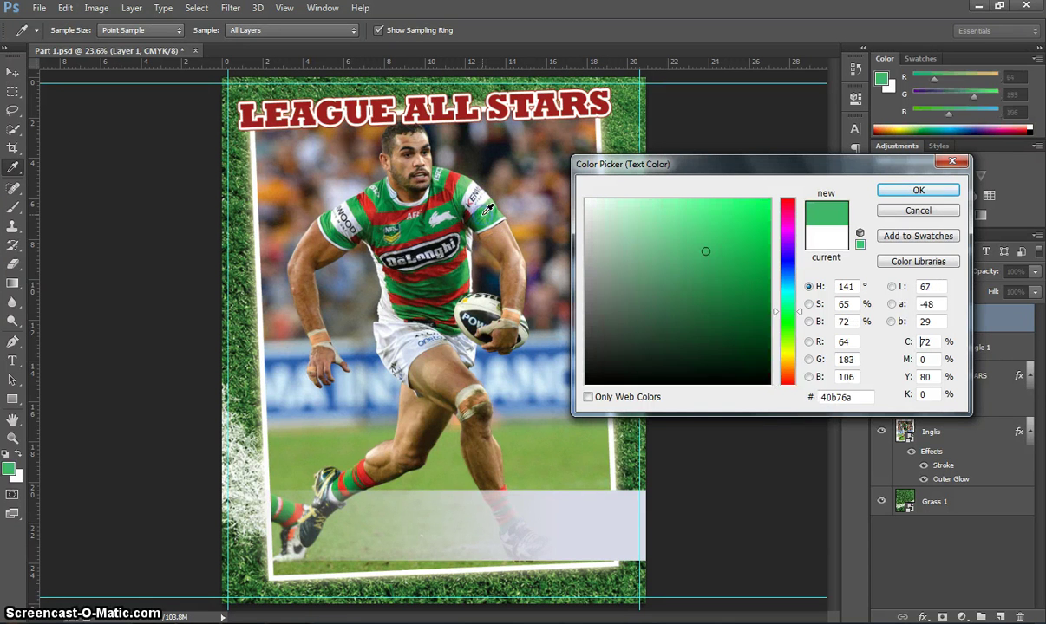
click(482, 214)
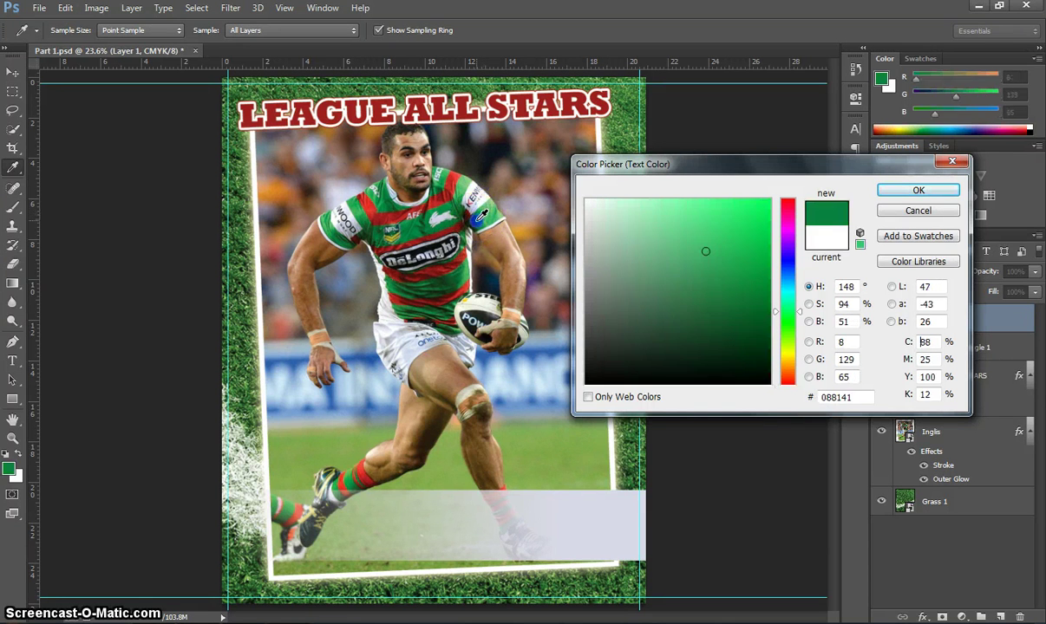
click(921, 189)
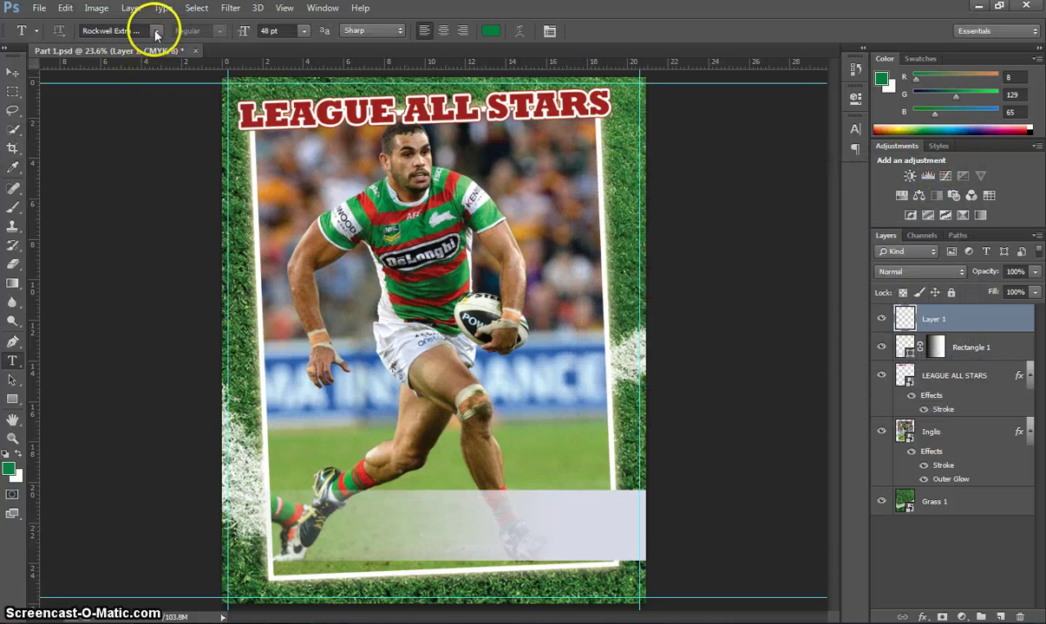
Add the text GREG INGLIS at 48 pt over the pale banner and shift it slightly left and down
click(371, 525)
text(GRE)
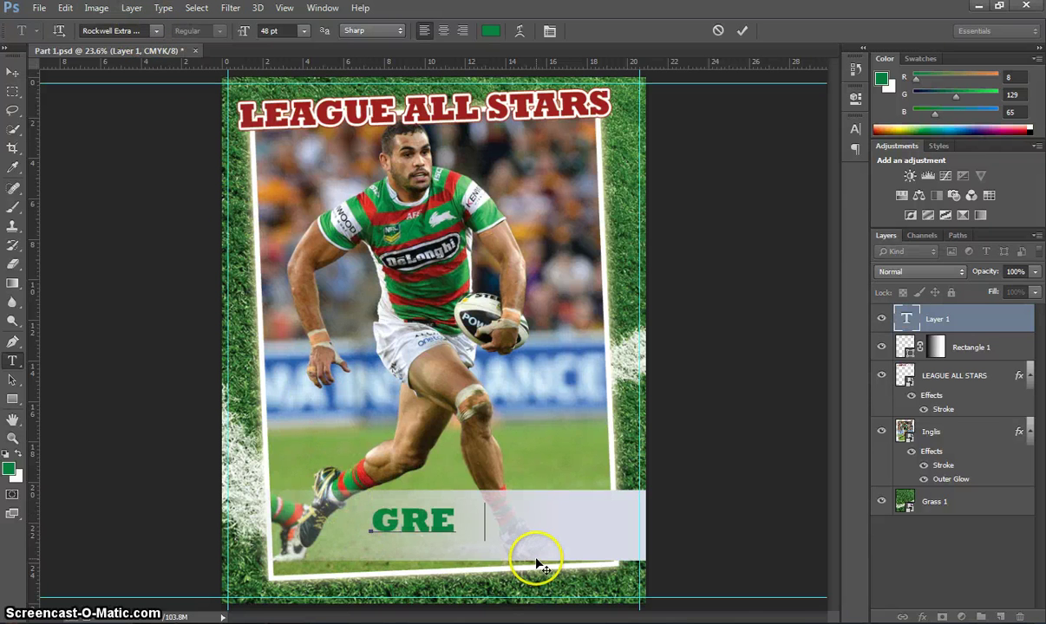
text(G INGLIS)
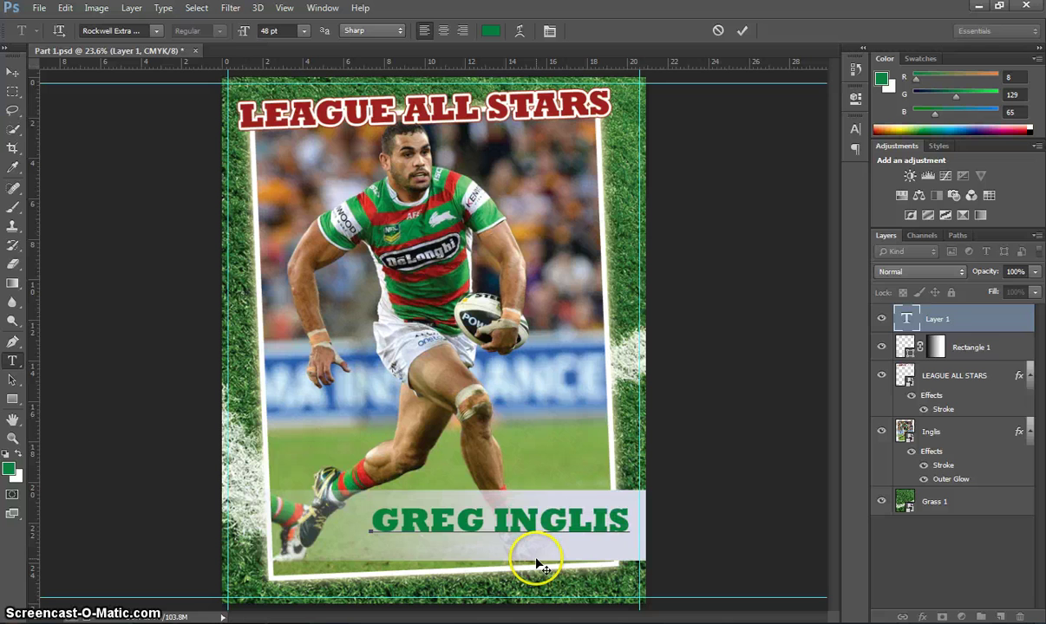
click(13, 79)
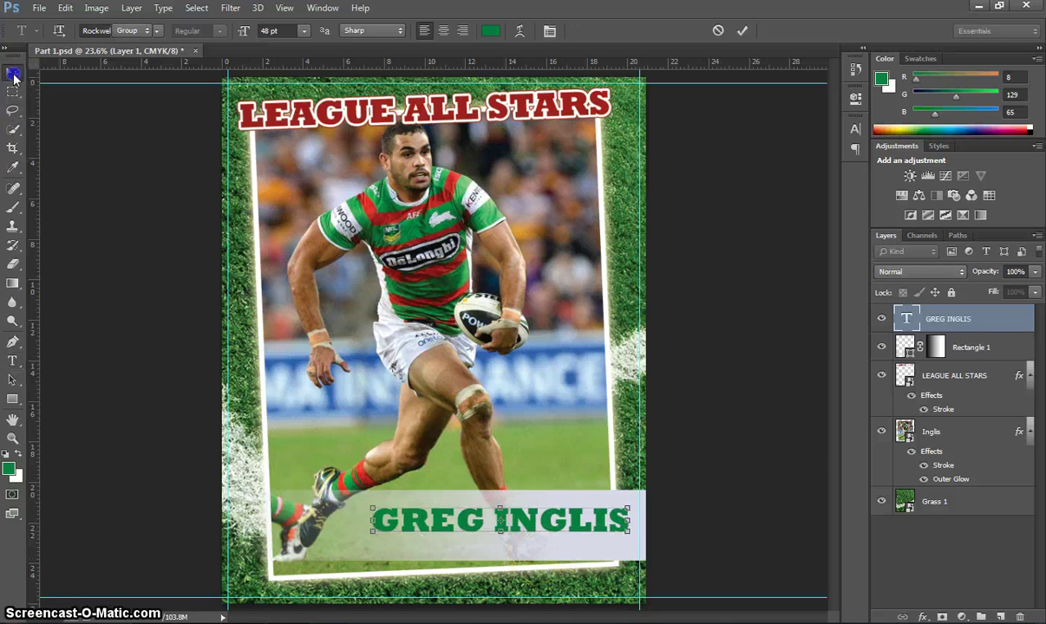
drag(445, 518, 416, 525)
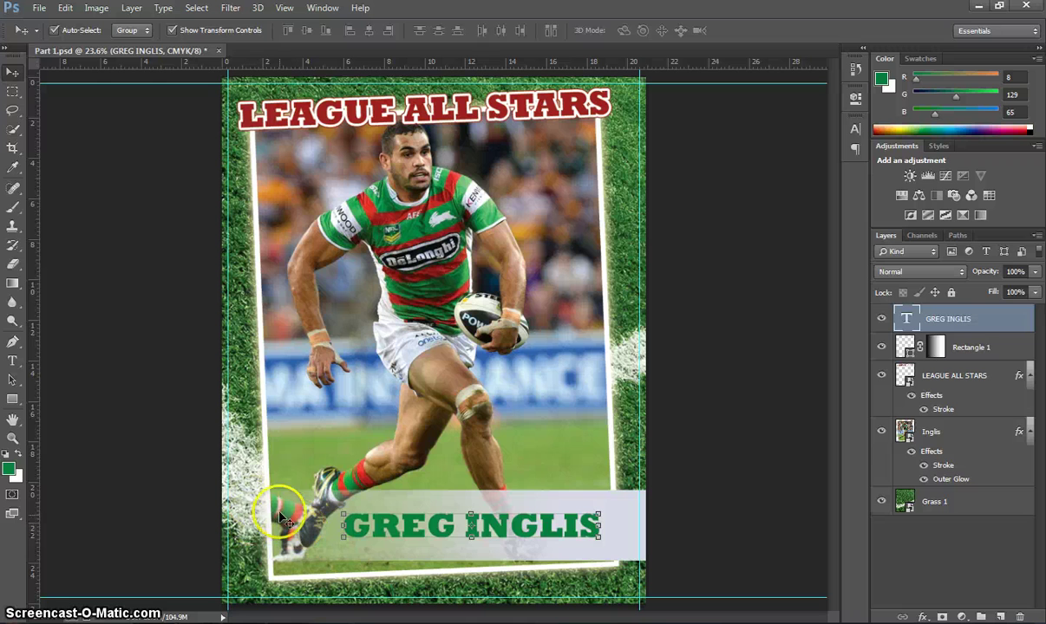
drag(391, 527, 382, 526)
click(541, 522)
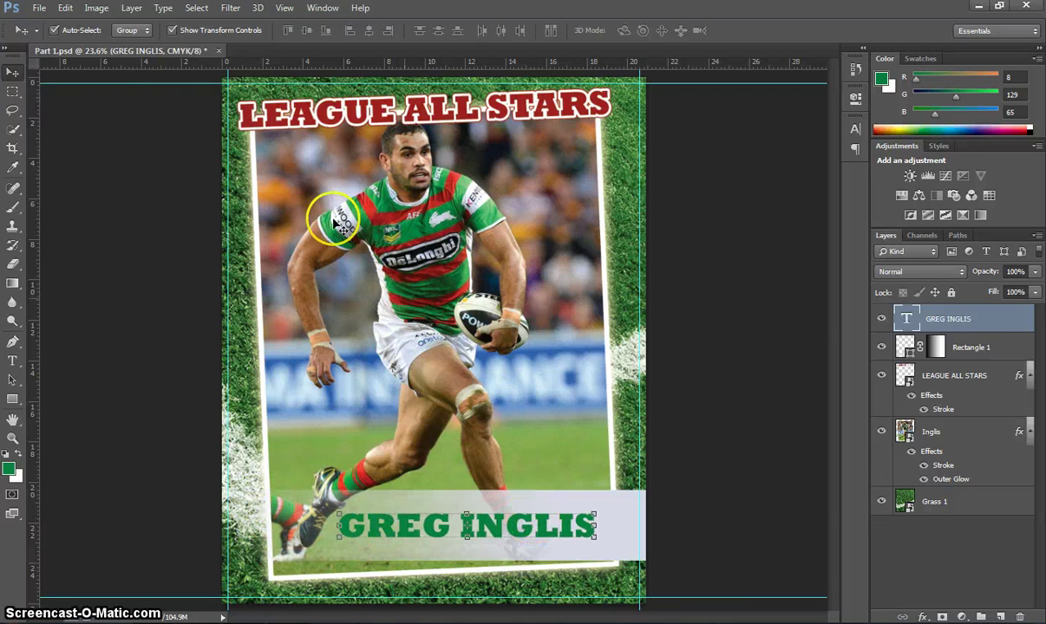
Set the GREG INGLIS text size to 40 pt, after trying 36 pt, and nudge the text slightly right on the banner
click(855, 128)
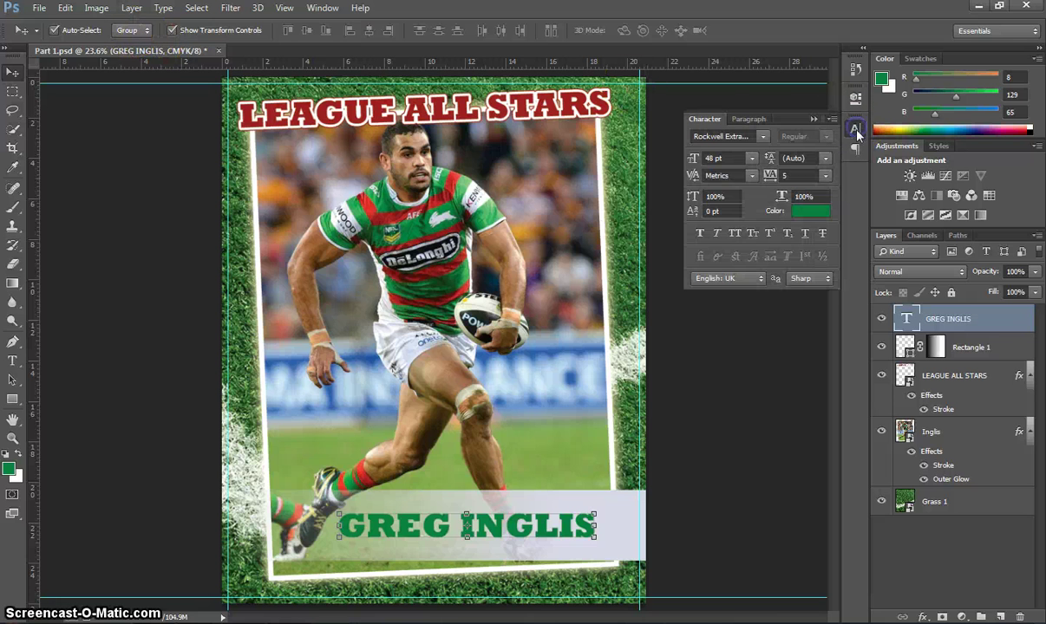
click(751, 158)
click(744, 357)
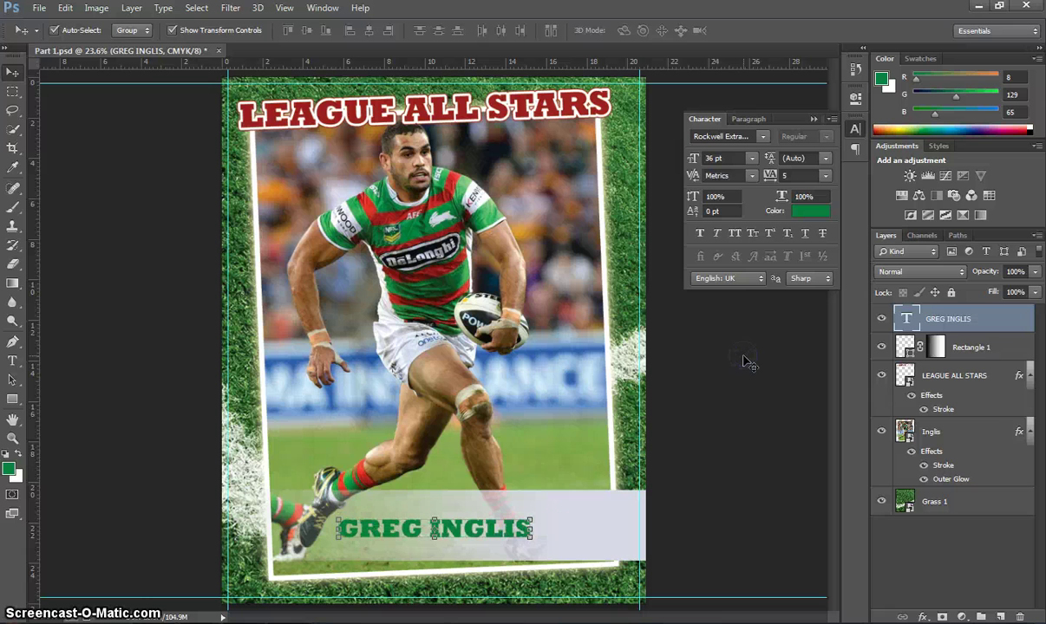
click(731, 157)
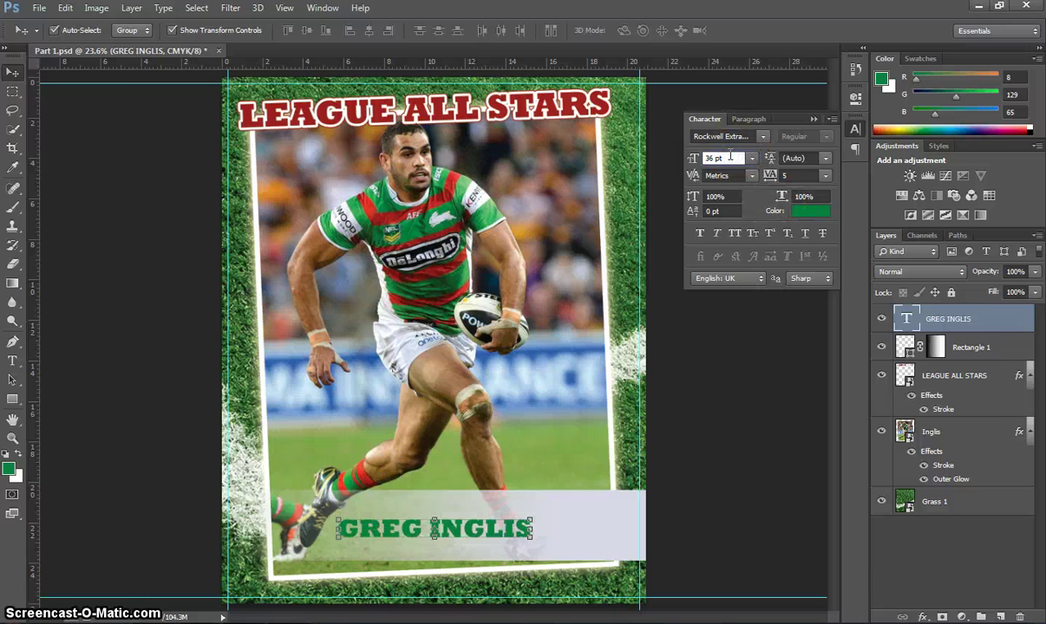
text(40)
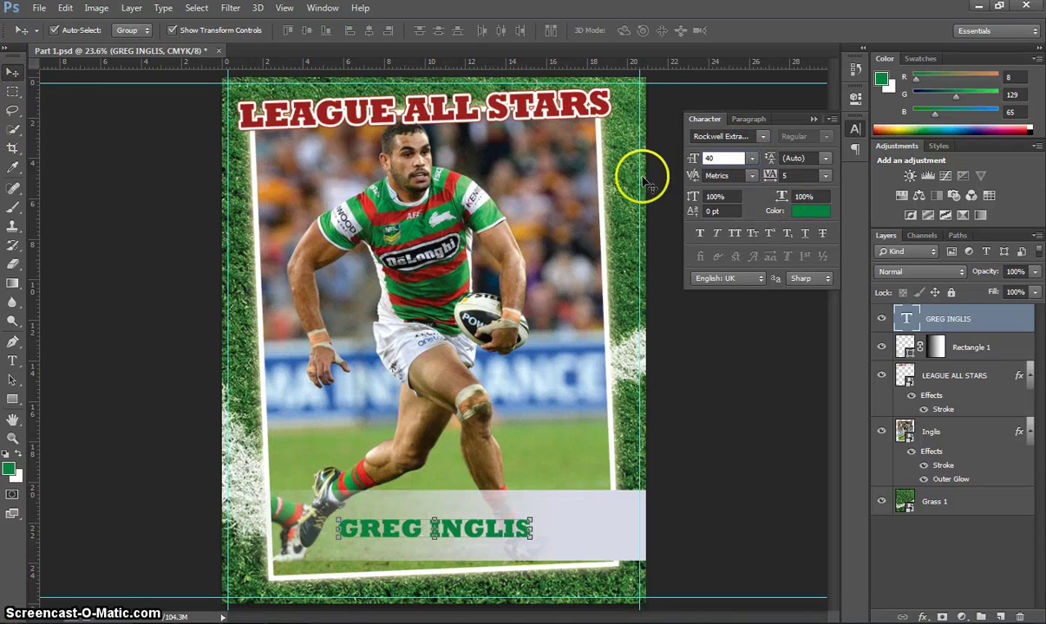
click(662, 431)
click(503, 532)
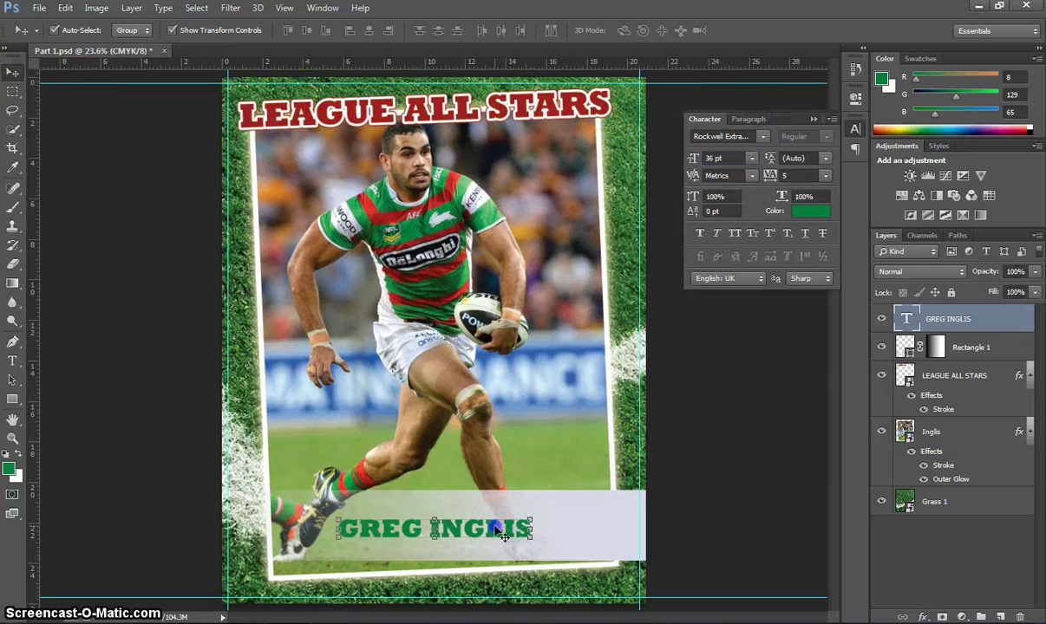
click(729, 158)
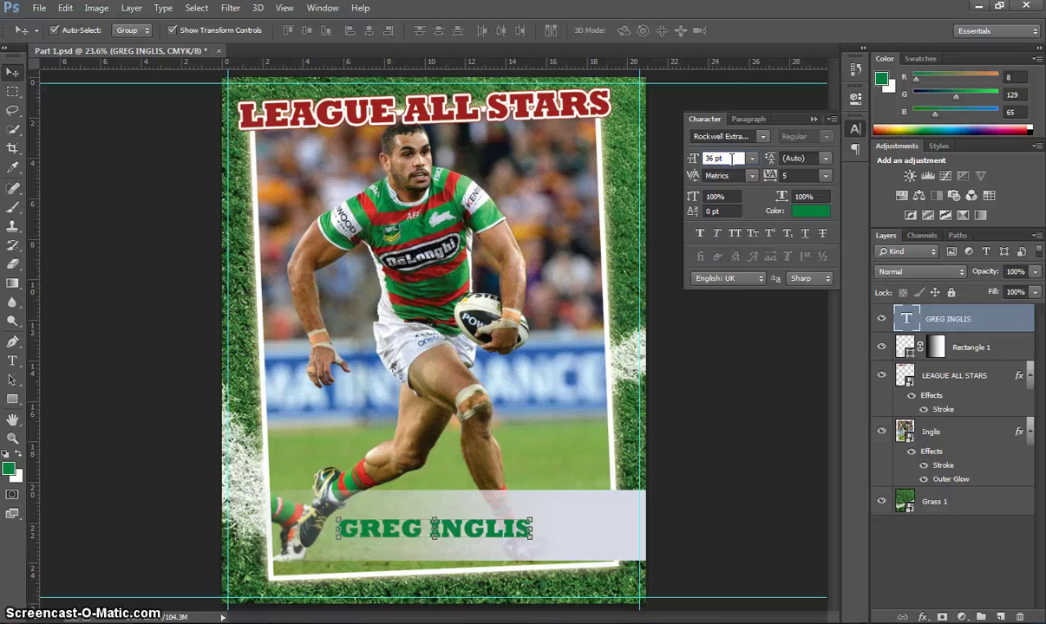
key(Return)
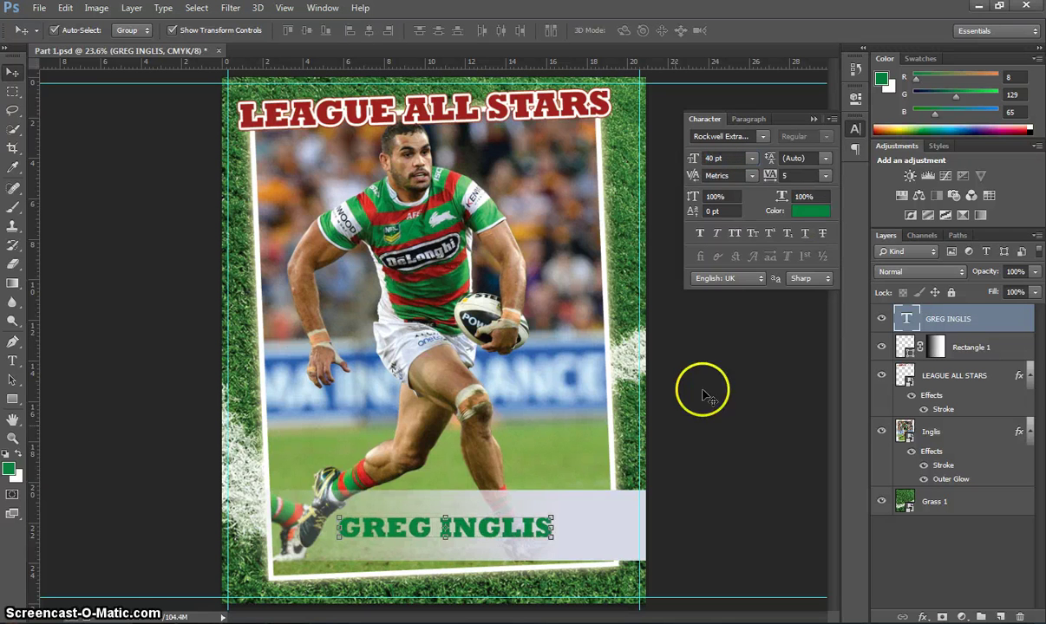
drag(510, 530, 517, 533)
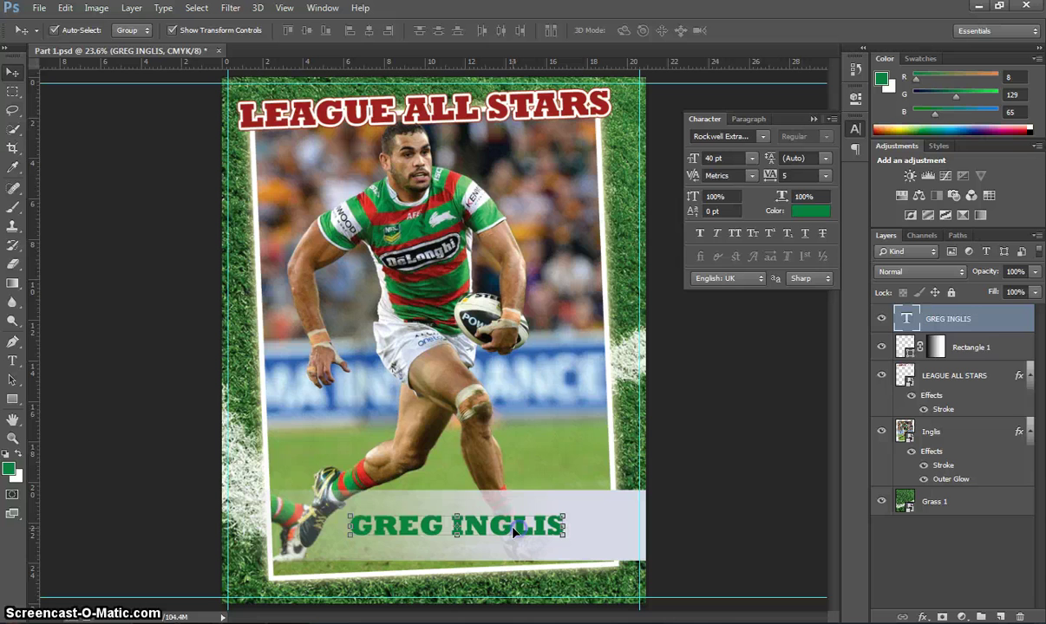
Scale the banner rectangle's height to about 74% from both long edges and nudge the name slightly right and down within it
click(963, 347)
click(433, 492)
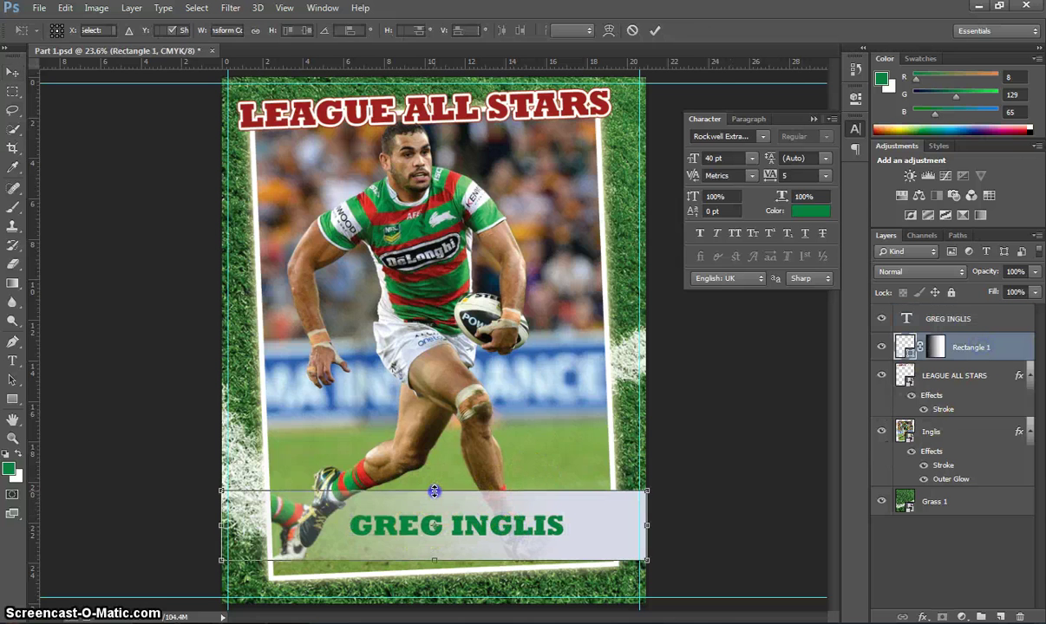
drag(434, 492, 434, 492)
drag(434, 560, 434, 556)
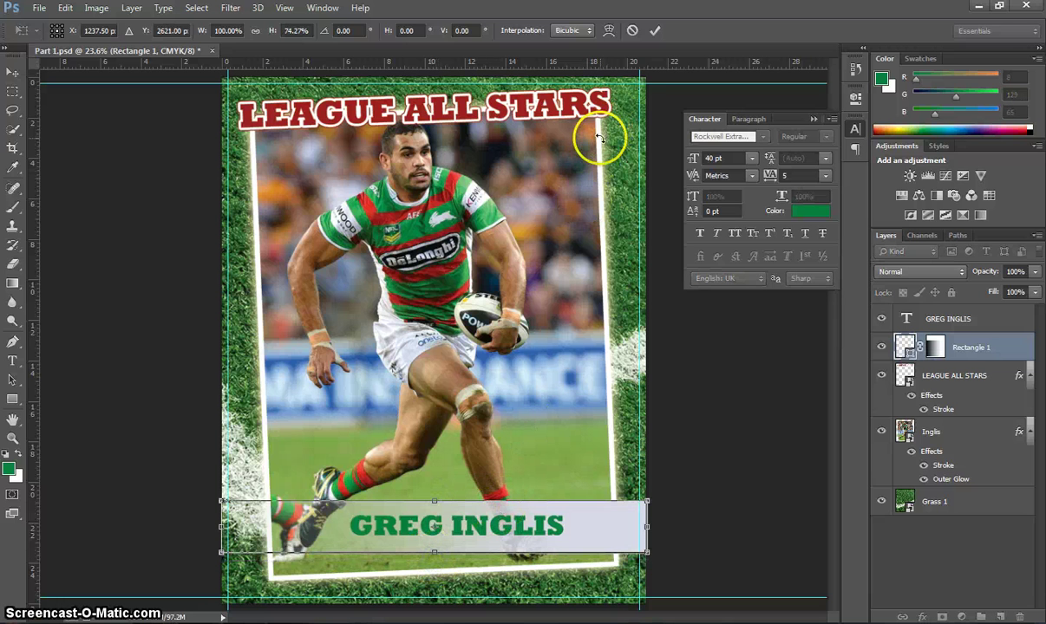
key(Return)
drag(545, 526, 554, 530)
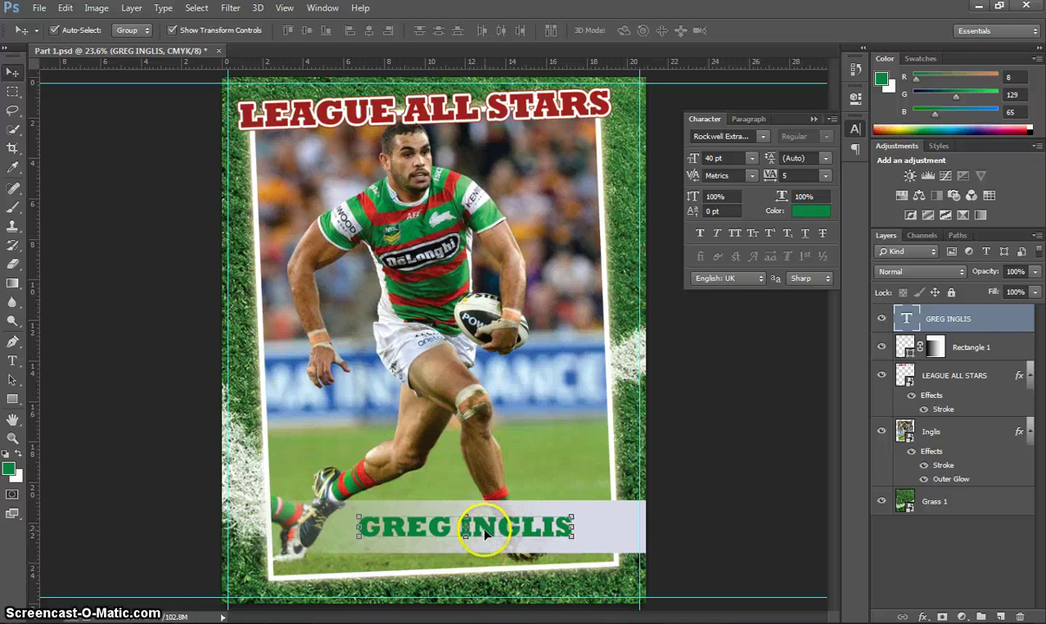
Add a 15 px white (ffffff) outside Stroke to the GREG INGLIS text layer
right_click(954, 321)
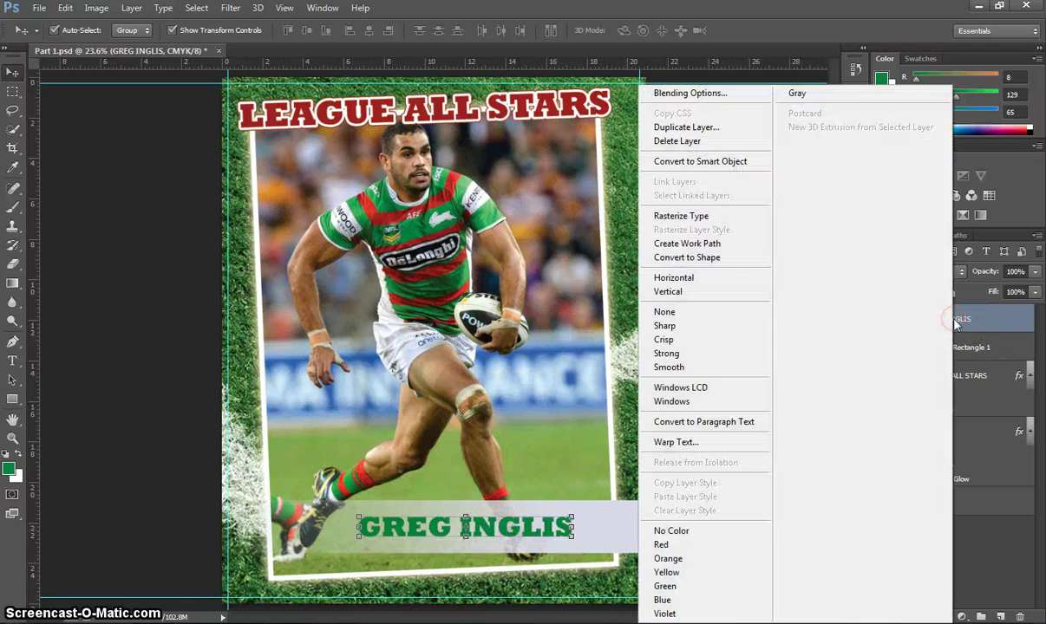
click(718, 94)
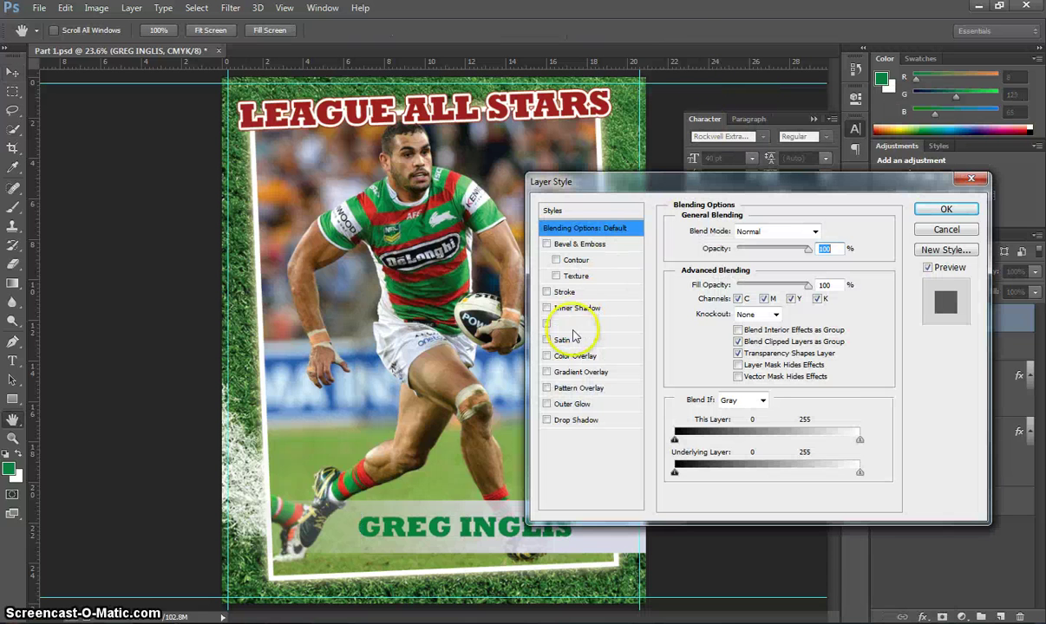
click(564, 292)
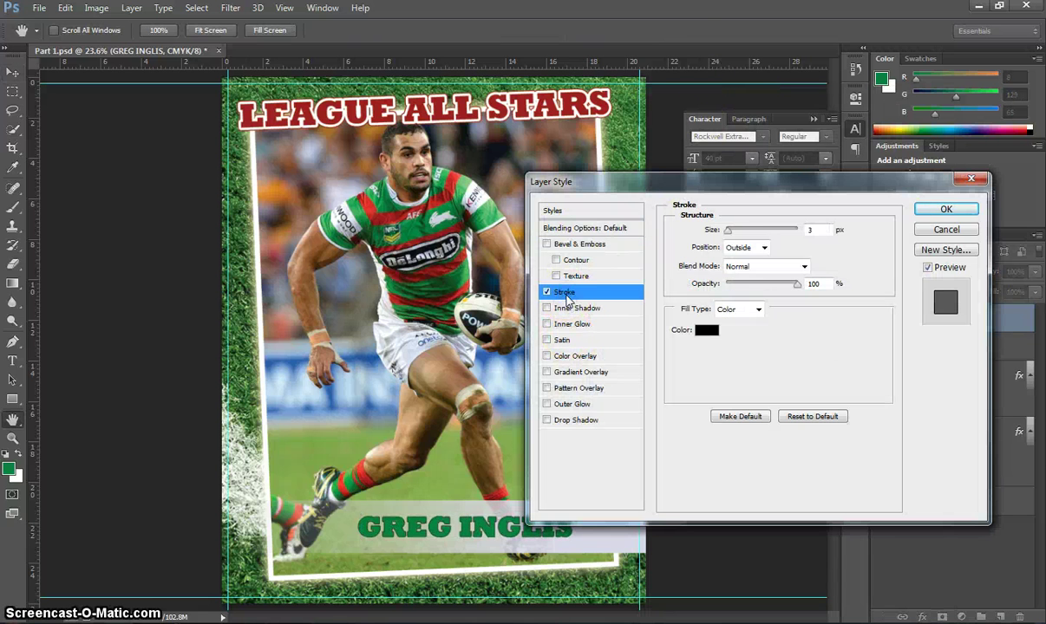
double_click(815, 229)
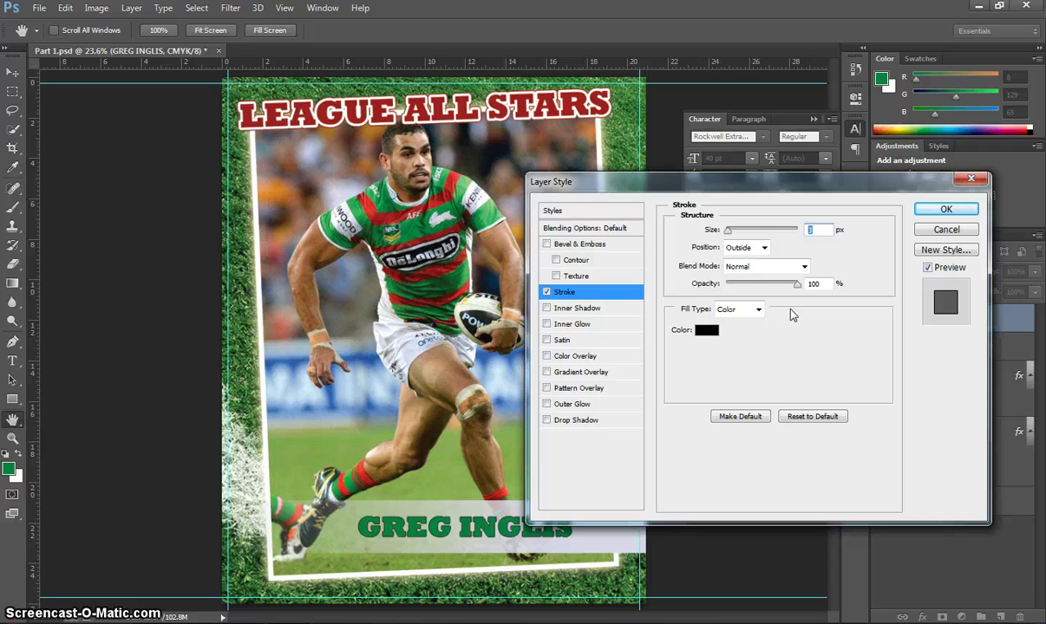
text(15)
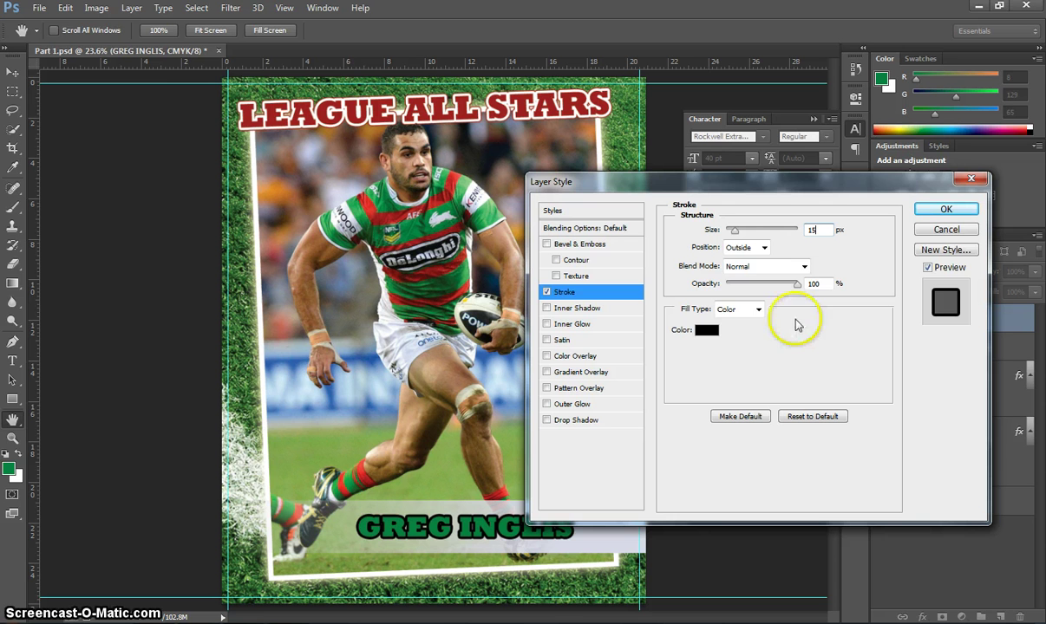
click(706, 332)
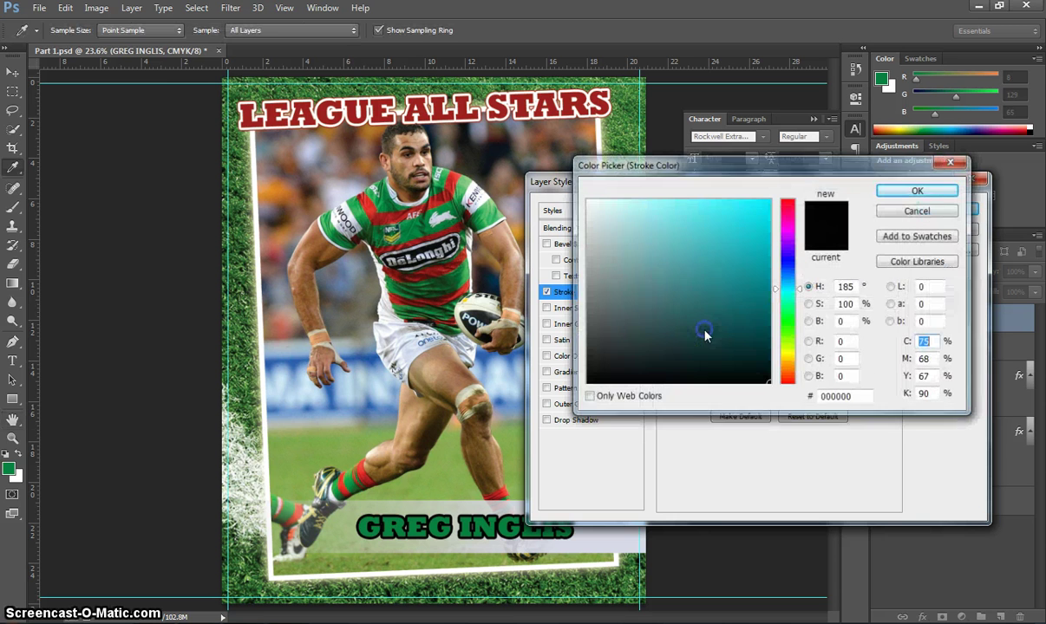
click(587, 202)
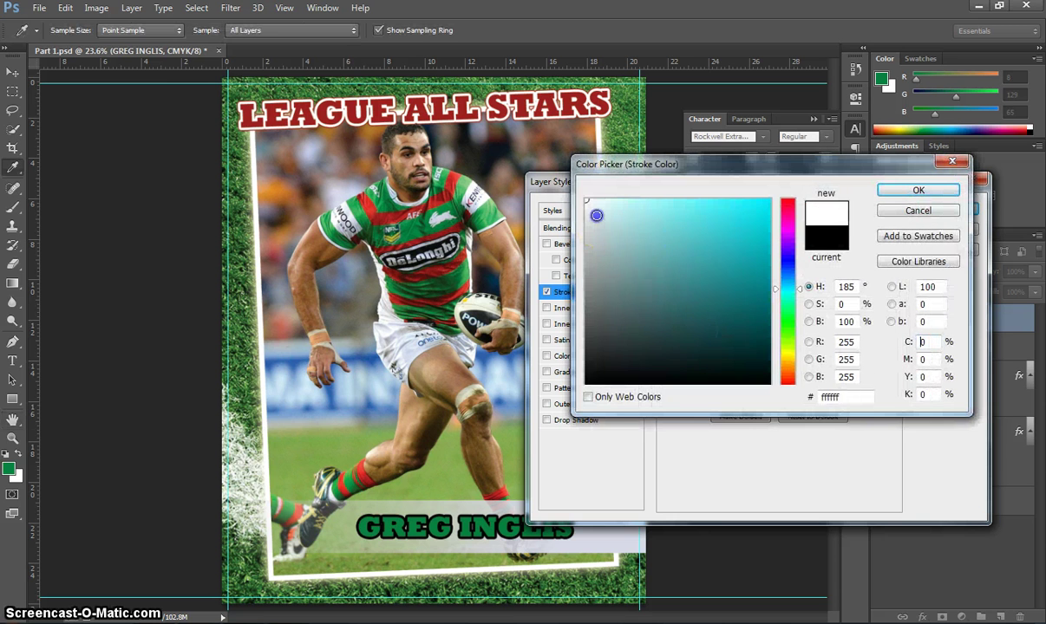
click(919, 190)
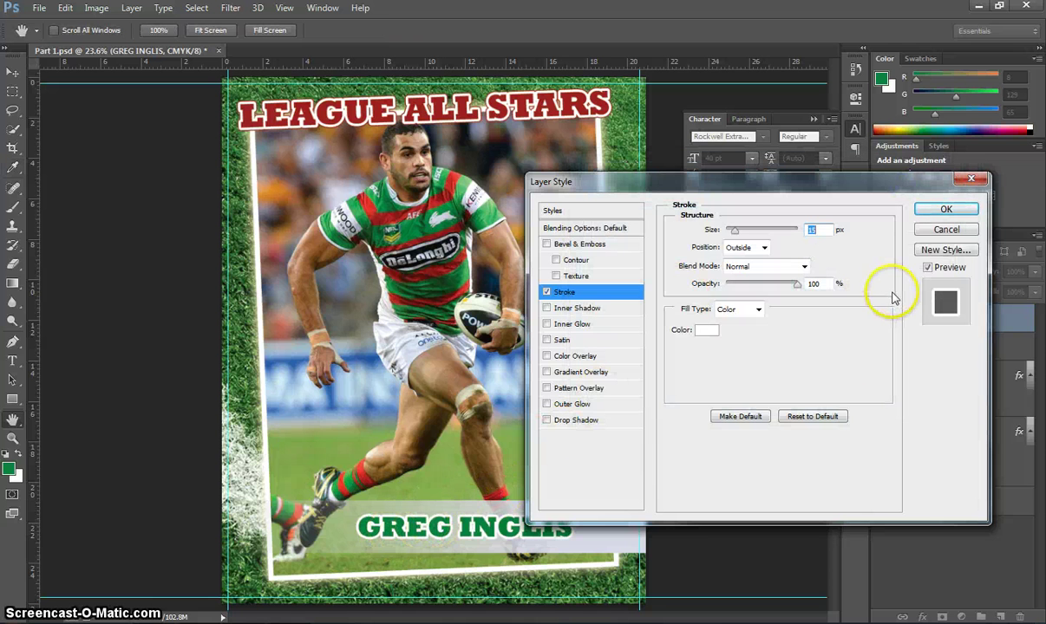
click(943, 210)
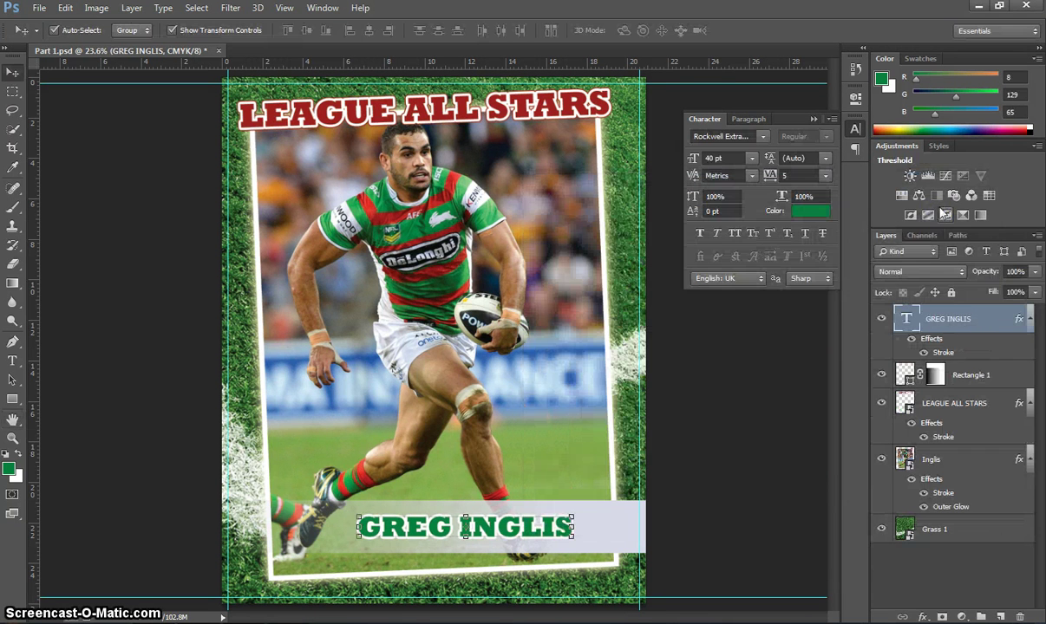
Convert the GREG INGLIS layer to a Smart Object and add a 5 px outside Stroke in green (088141) sampled from the lettering
right_click(950, 321)
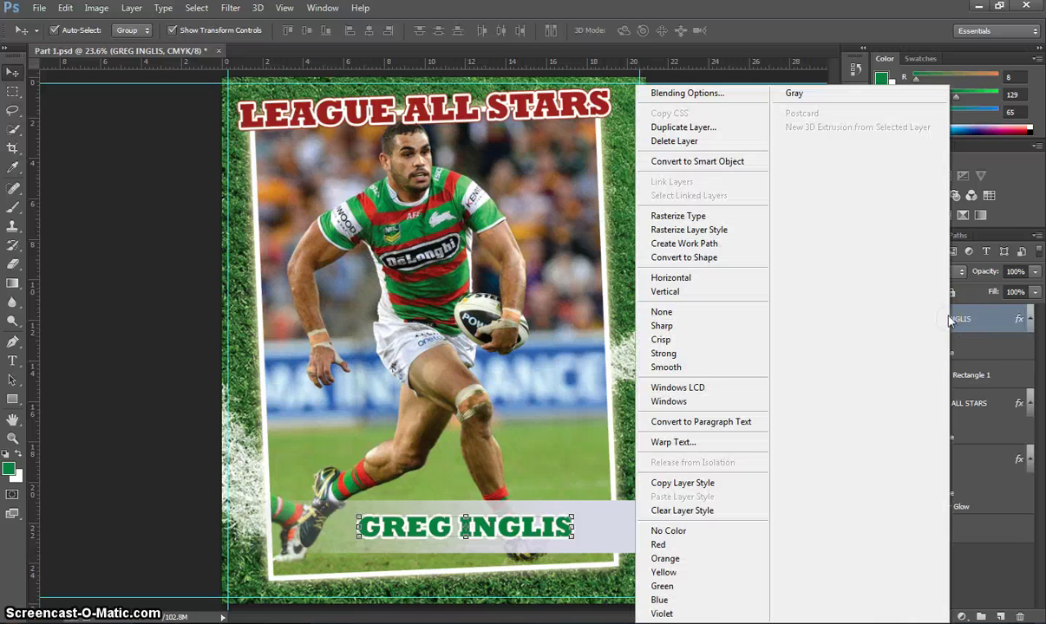
click(738, 162)
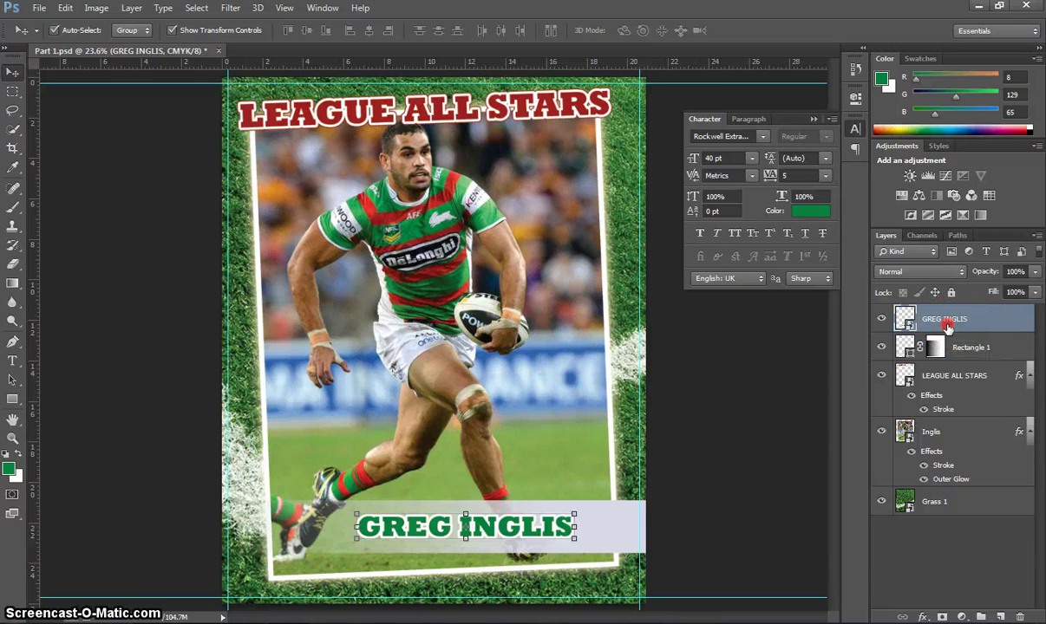
right_click(893, 308)
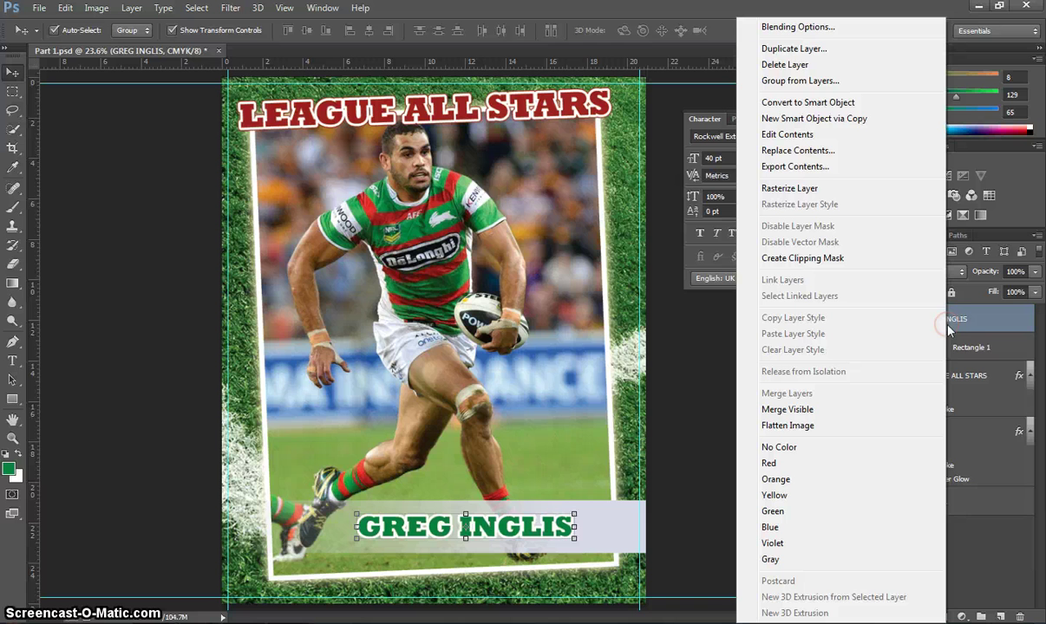
click(813, 27)
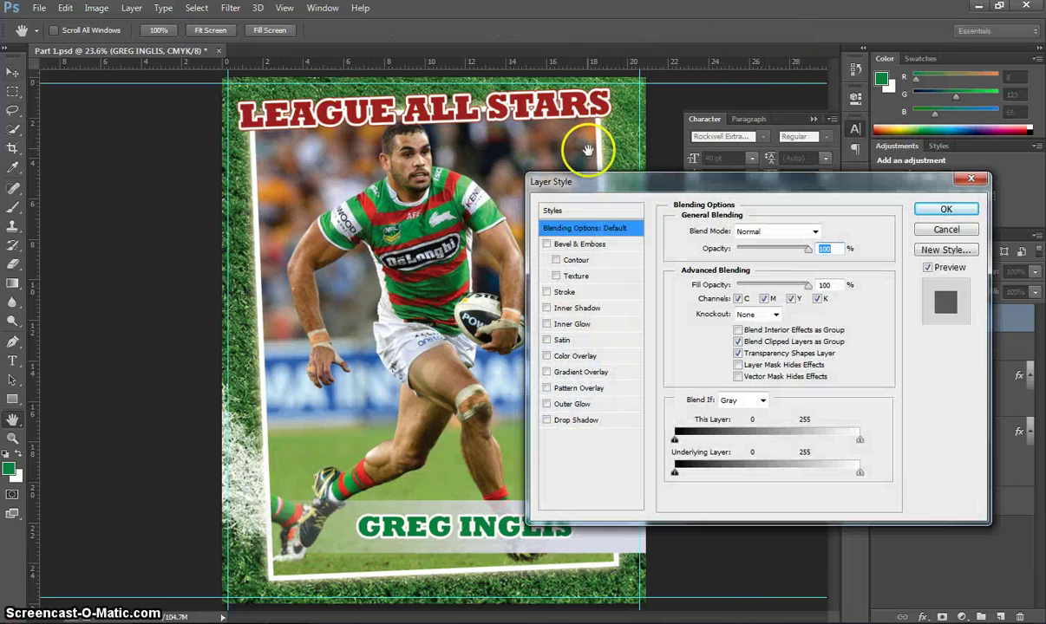
click(571, 293)
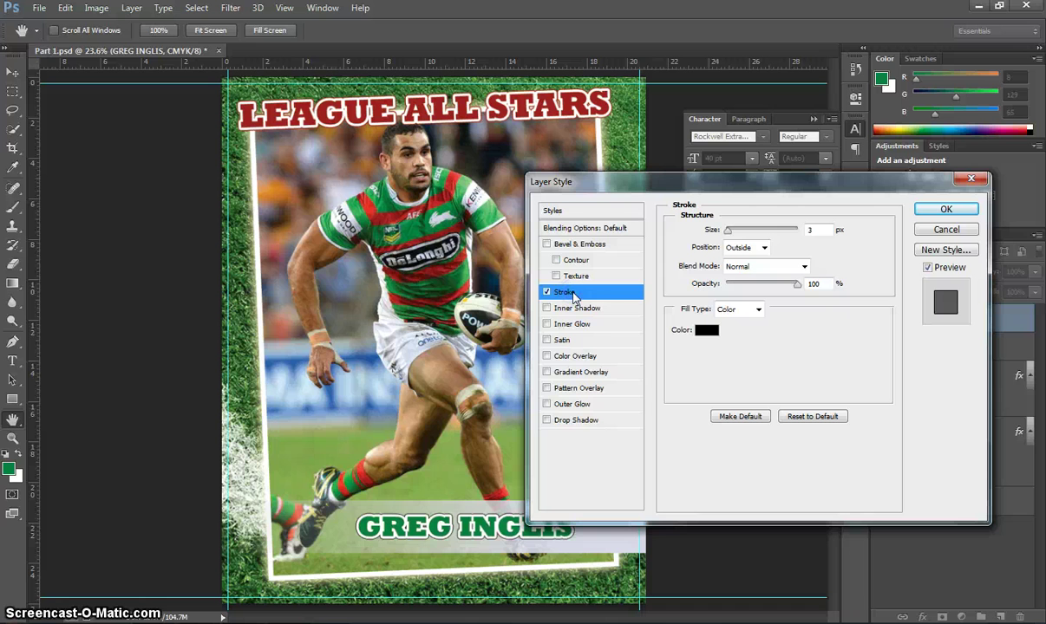
click(790, 228)
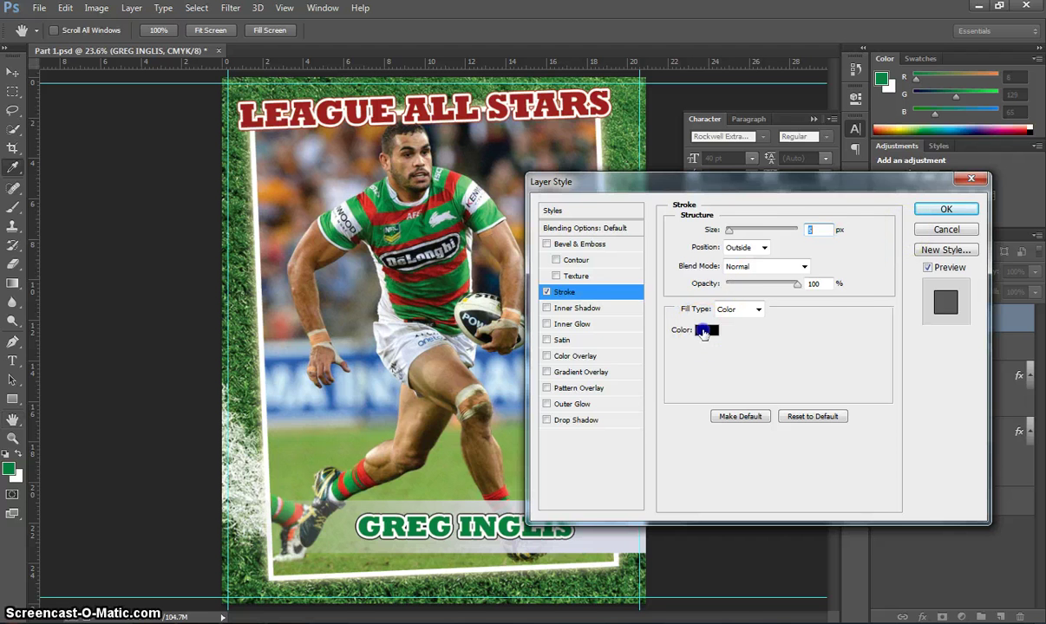
click(704, 330)
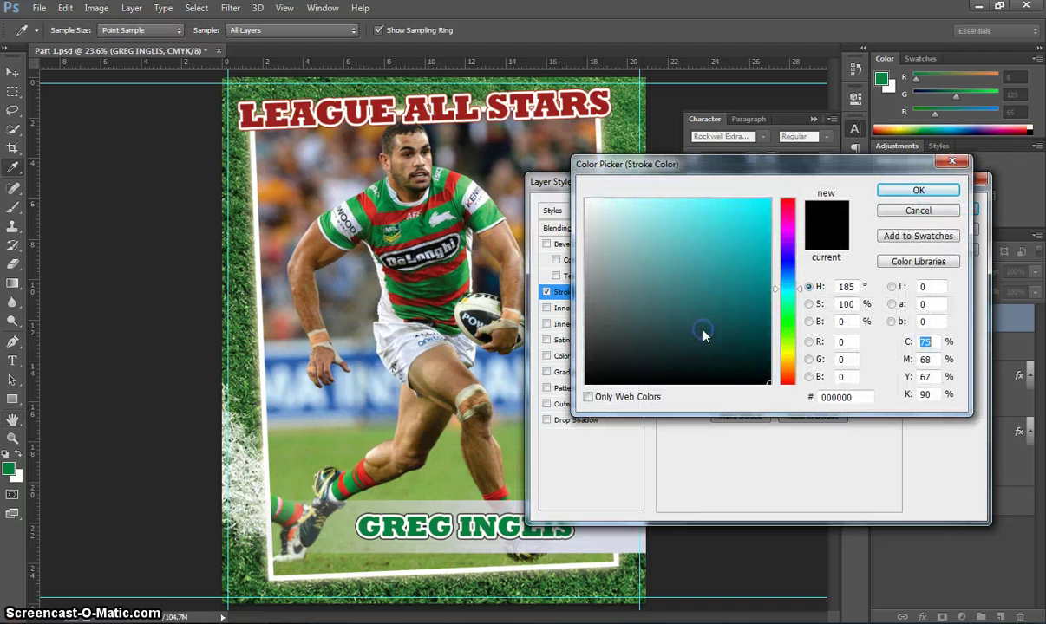
click(433, 524)
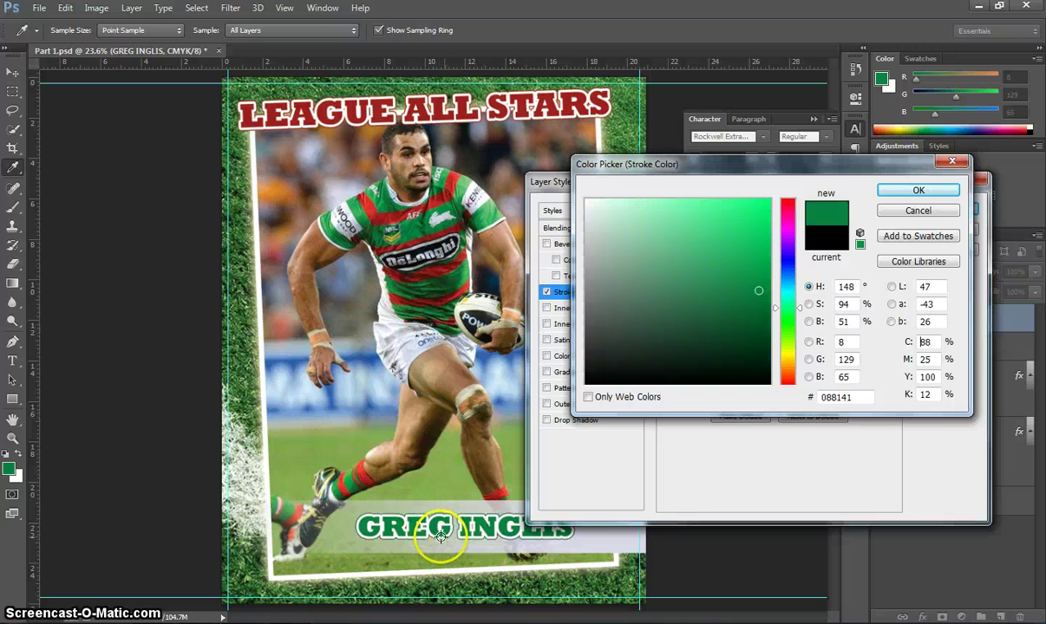
click(923, 190)
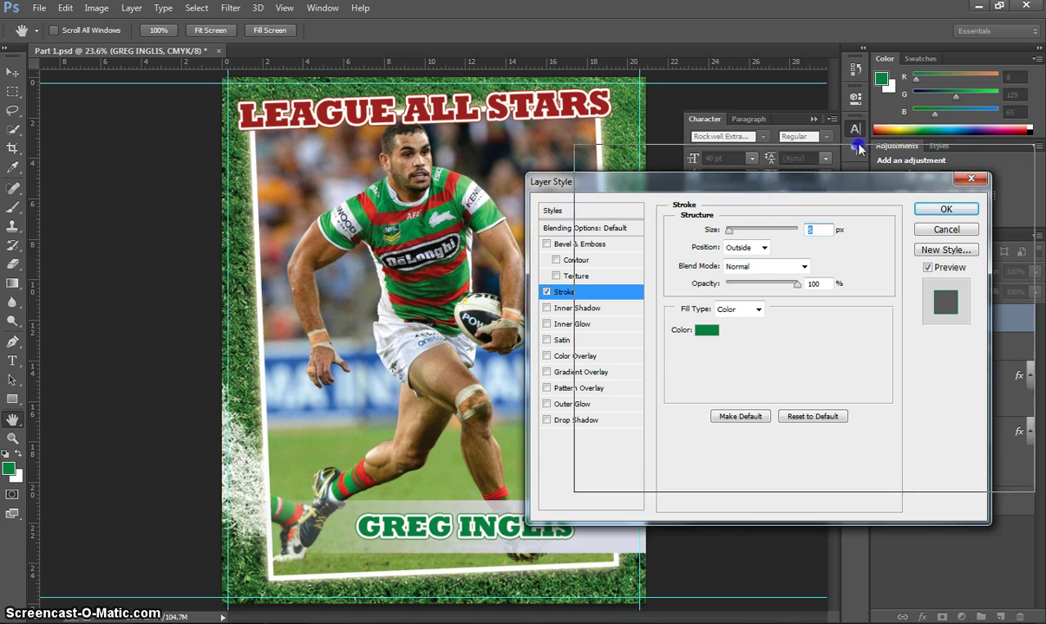
Add a Drop Shadow to the GREG INGLIS layer with distance 10 px, spread 10% and size 10 px, and deselect the layer
drag(865, 102, 859, 104)
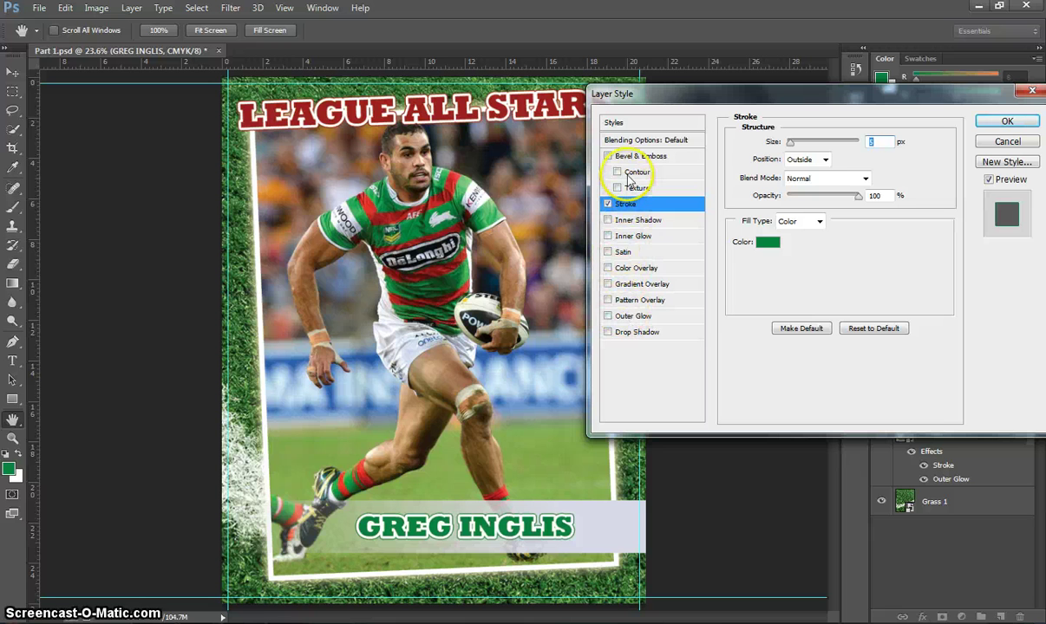
click(642, 332)
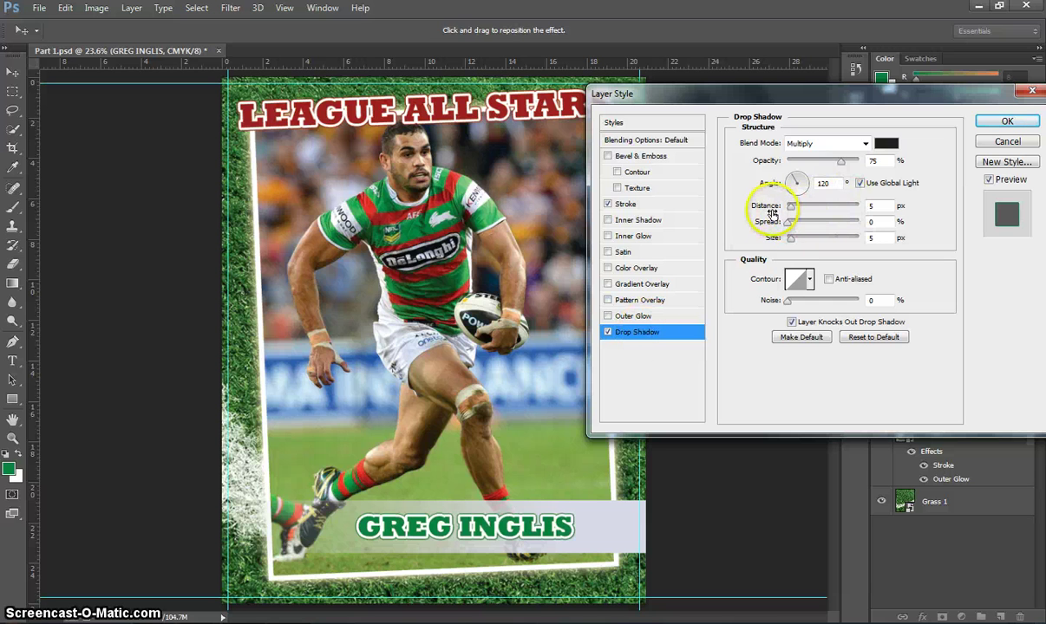
click(874, 208)
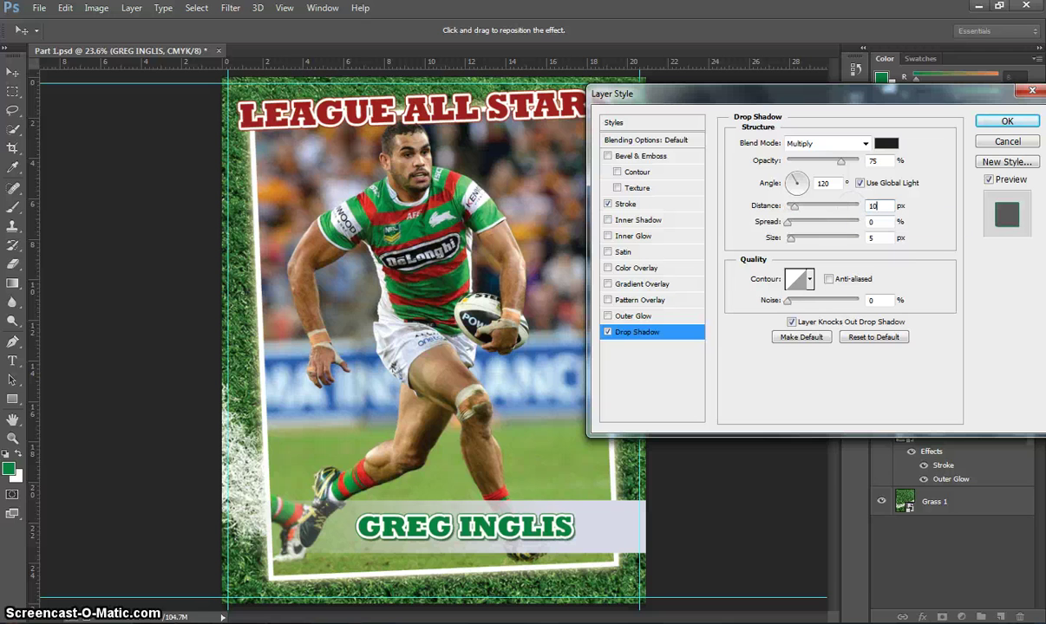
text(10)
key(Tab)
text(10)
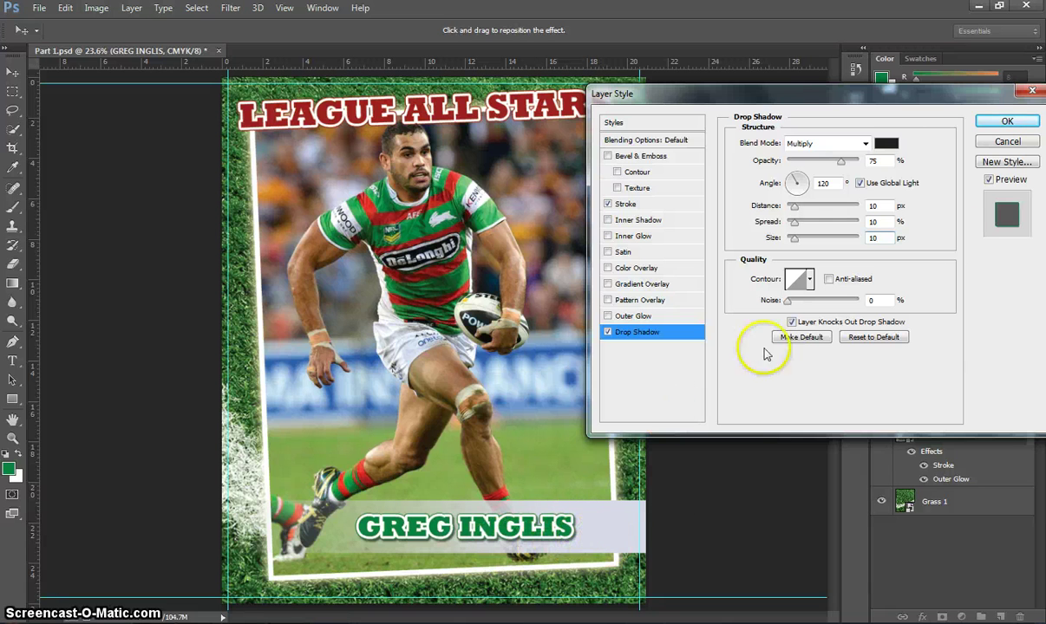
click(1007, 123)
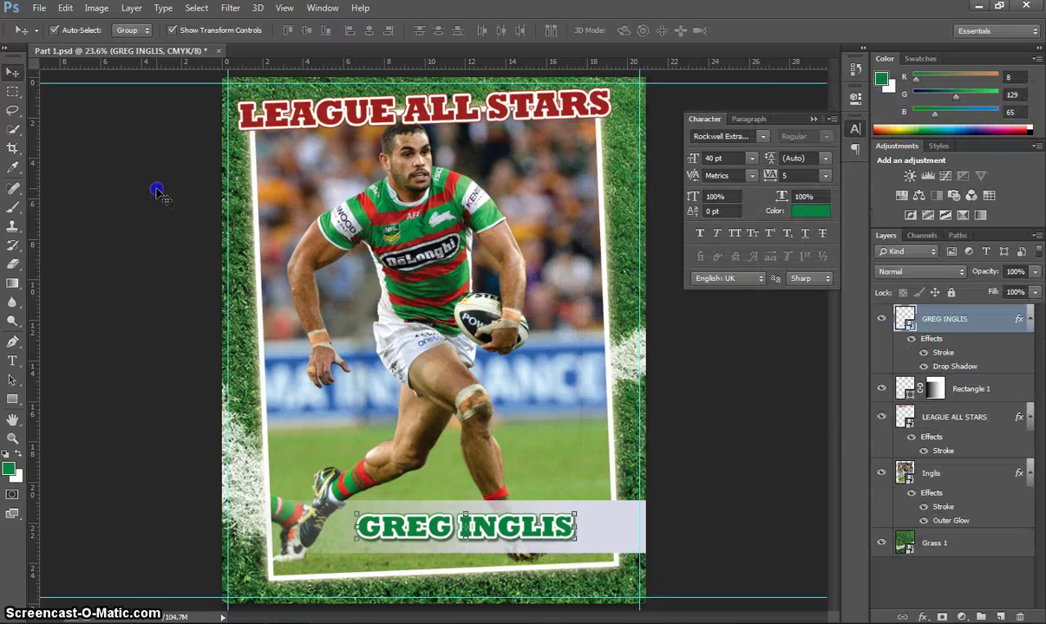
click(156, 191)
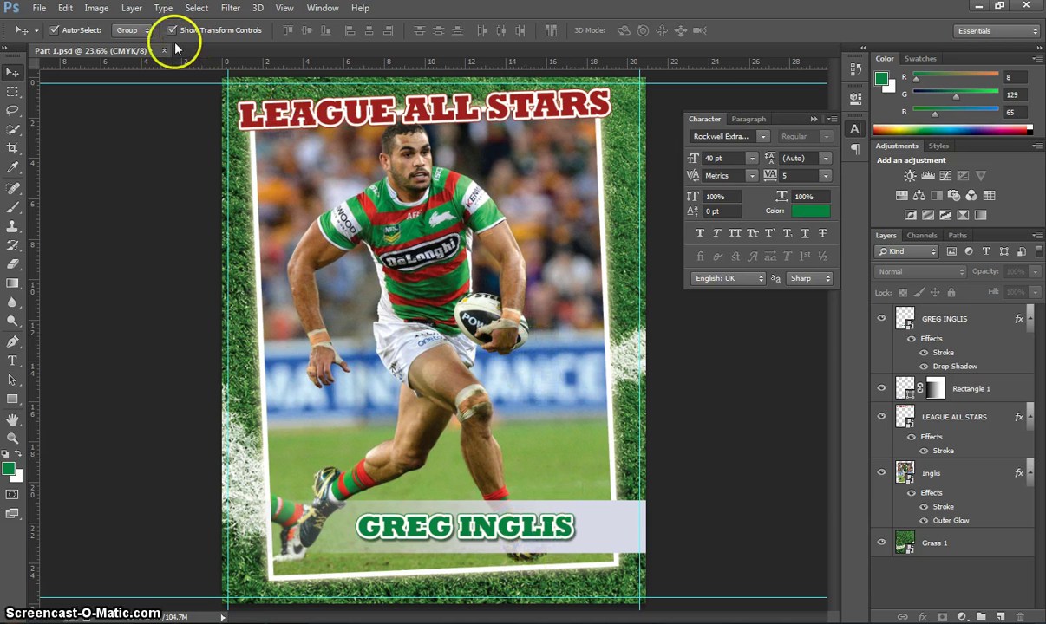
Place Logo.png from the Lesson 8 - Trading Card folder as embedded, scaled to about 9.7% beside the name on the banner
click(40, 11)
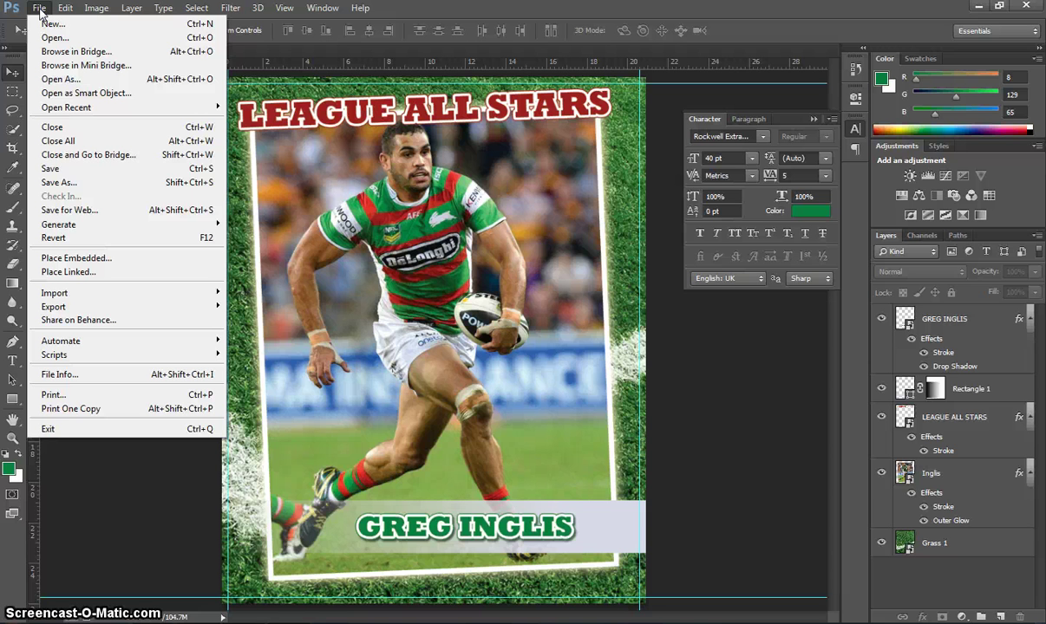
click(87, 259)
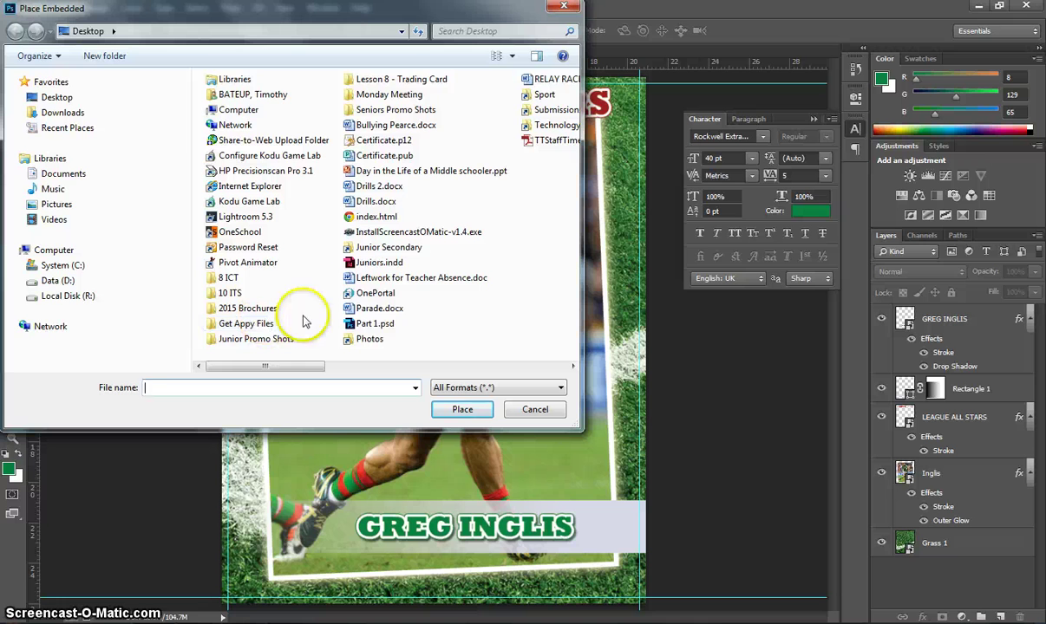
double_click(388, 78)
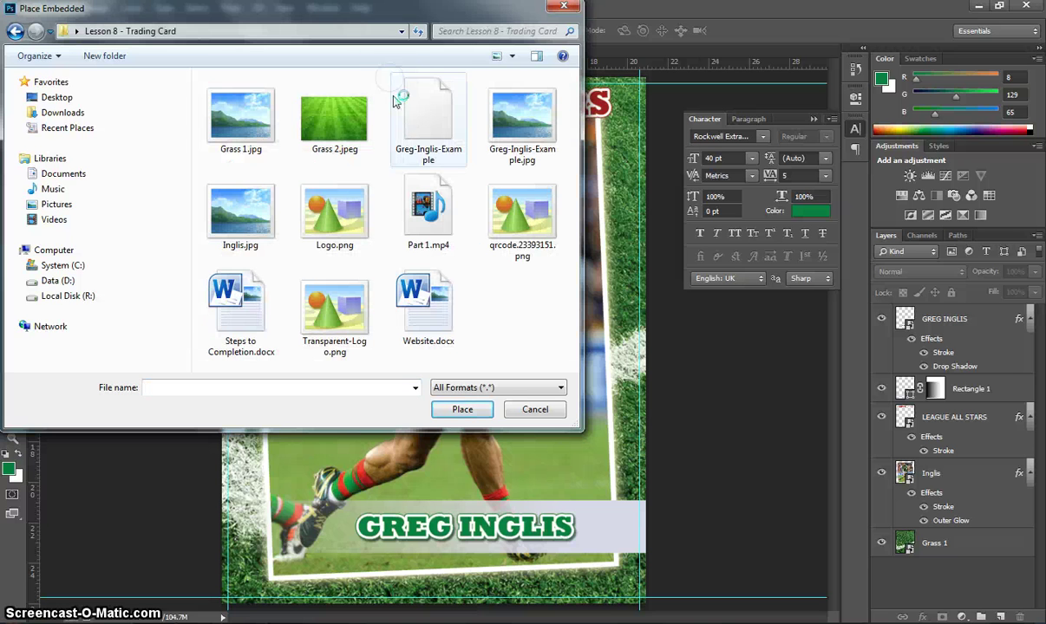
double_click(329, 216)
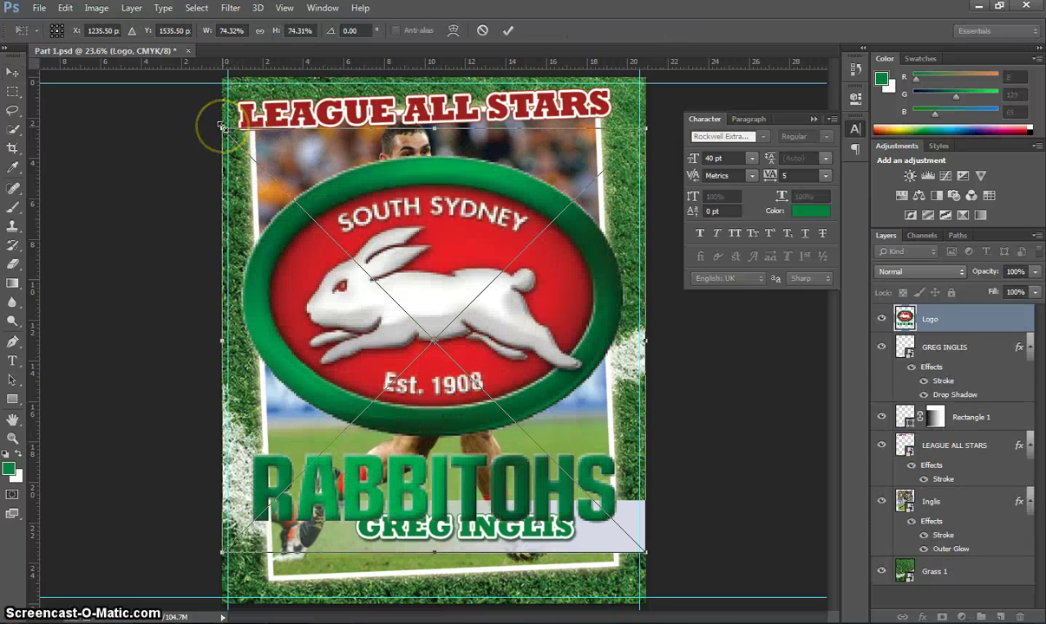
drag(220, 124, 636, 520)
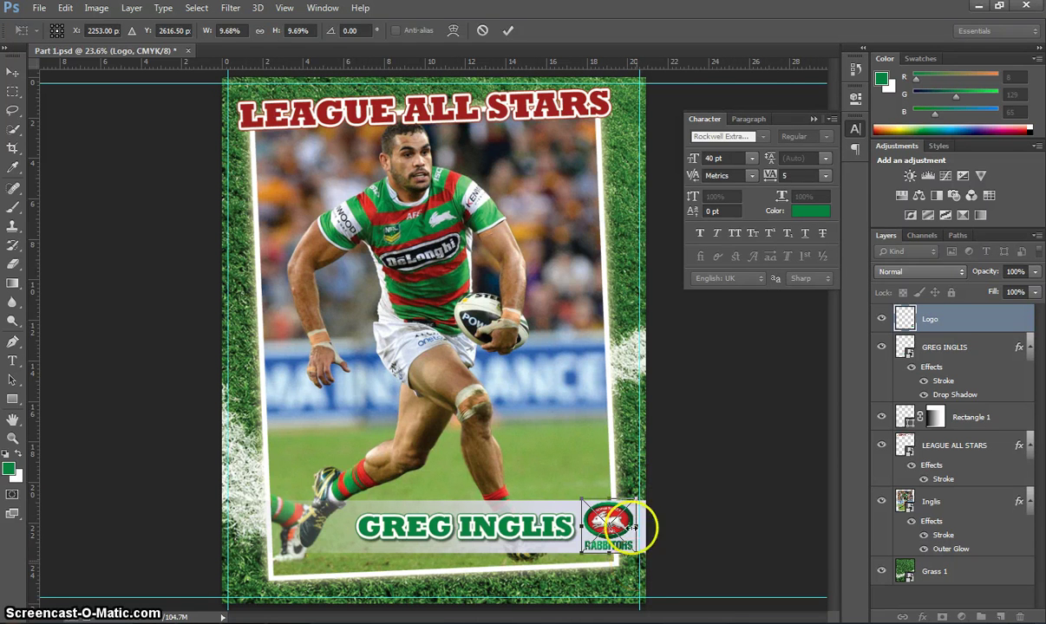
click(509, 31)
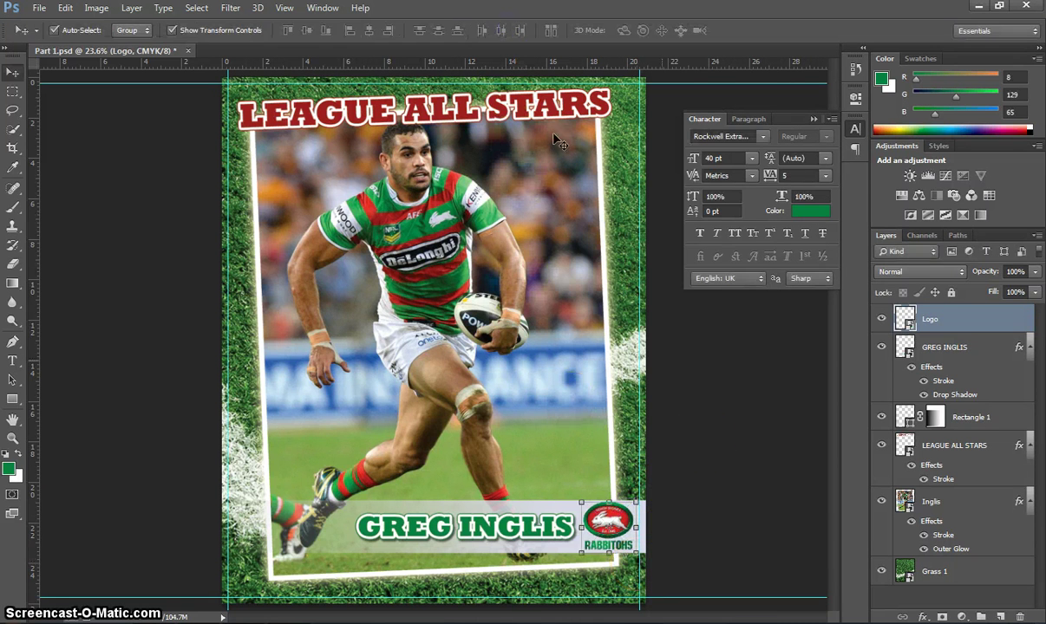
click(742, 484)
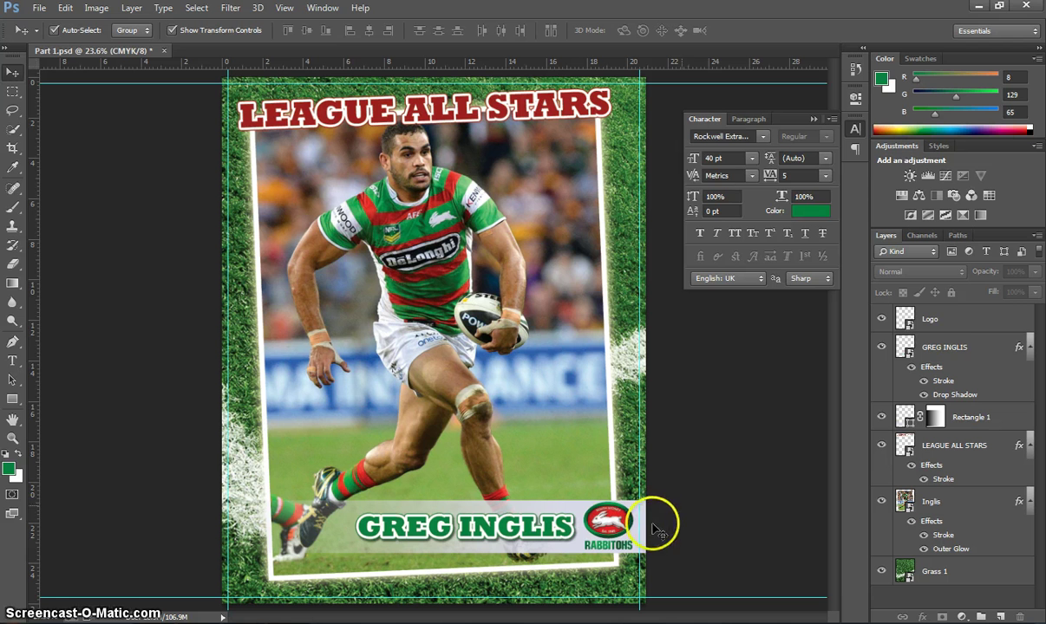
click(607, 523)
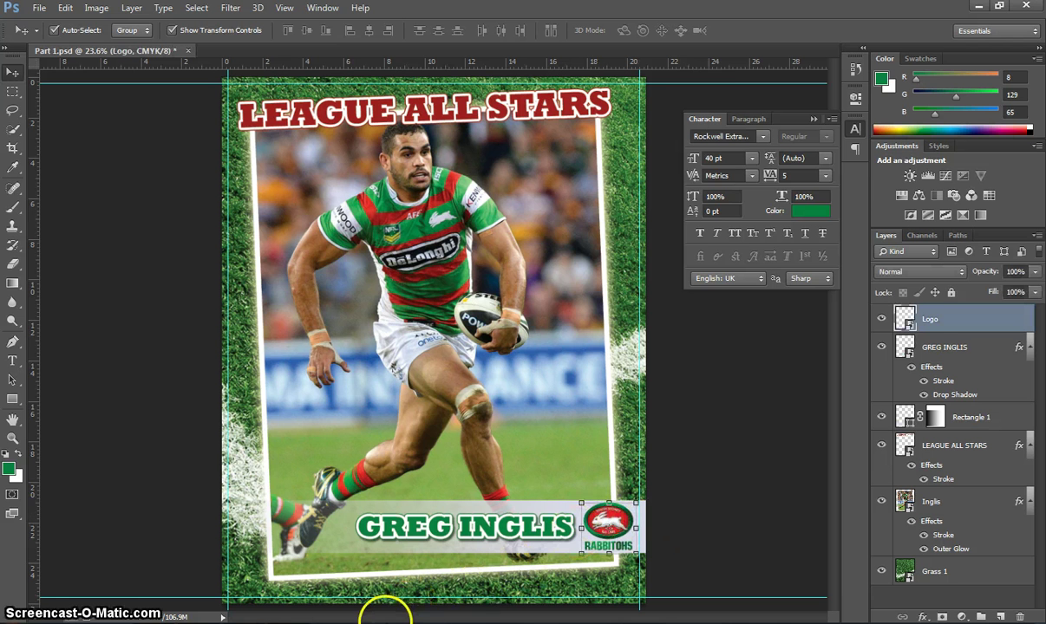
key(alt+Tab)
key(alt+Tab)
key(alt+Tab)
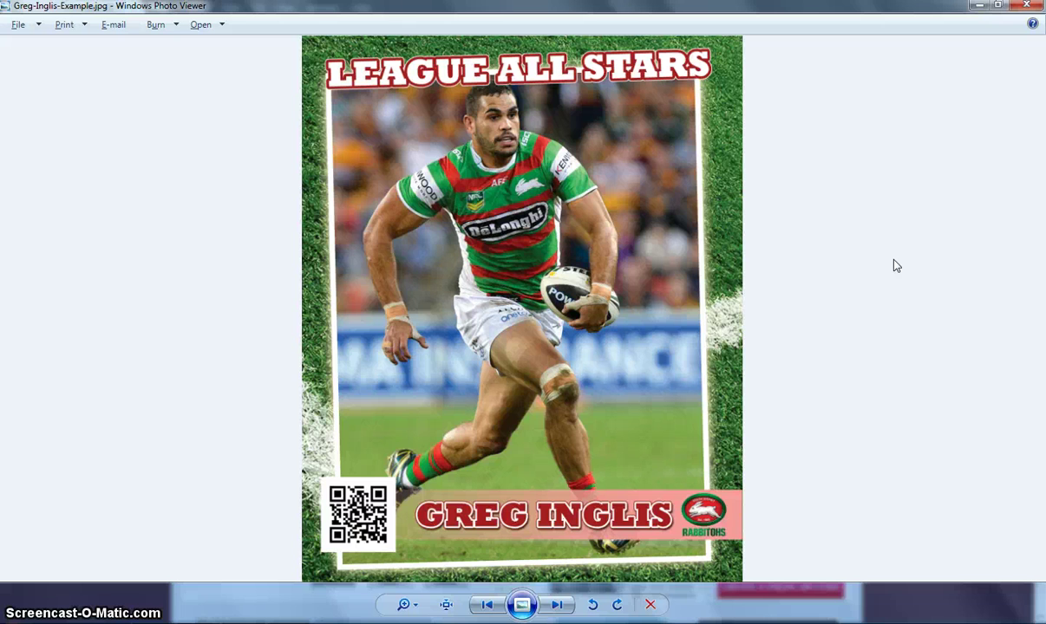
key(alt+Tab)
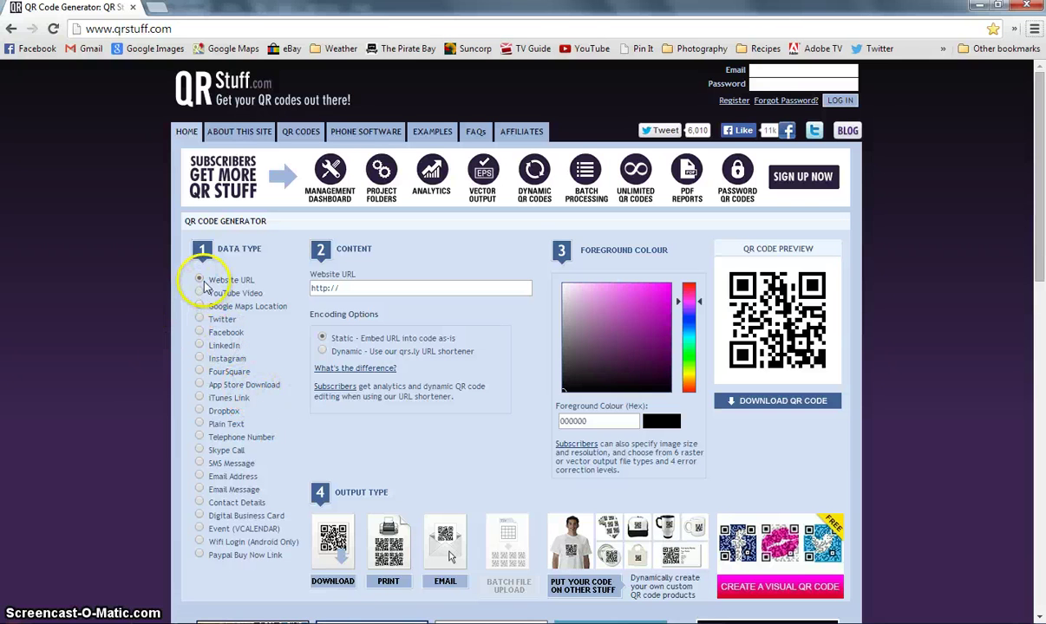
click(359, 286)
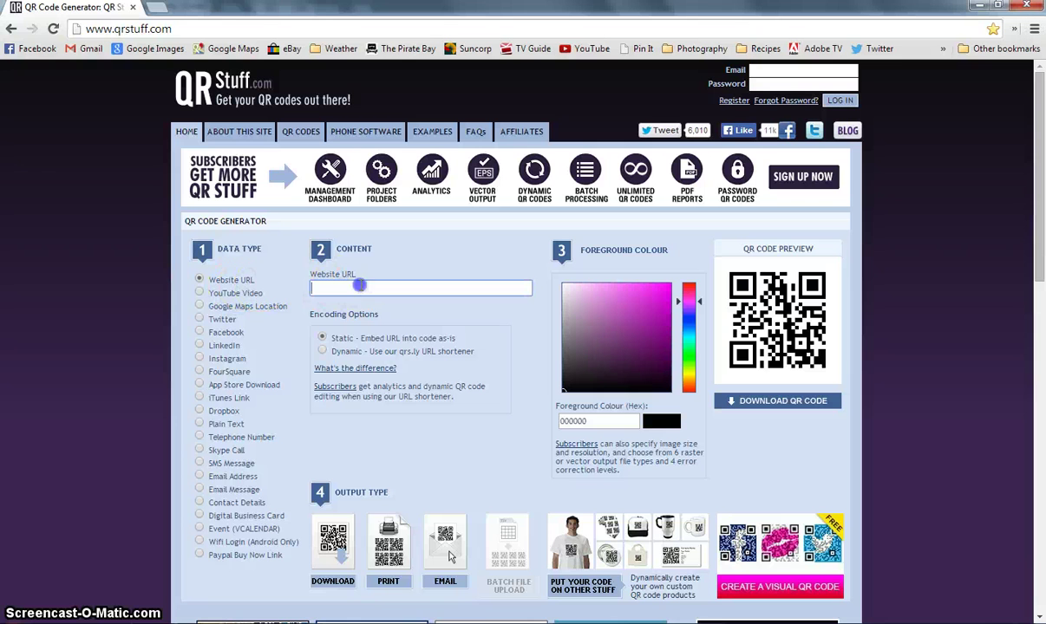
text(h)
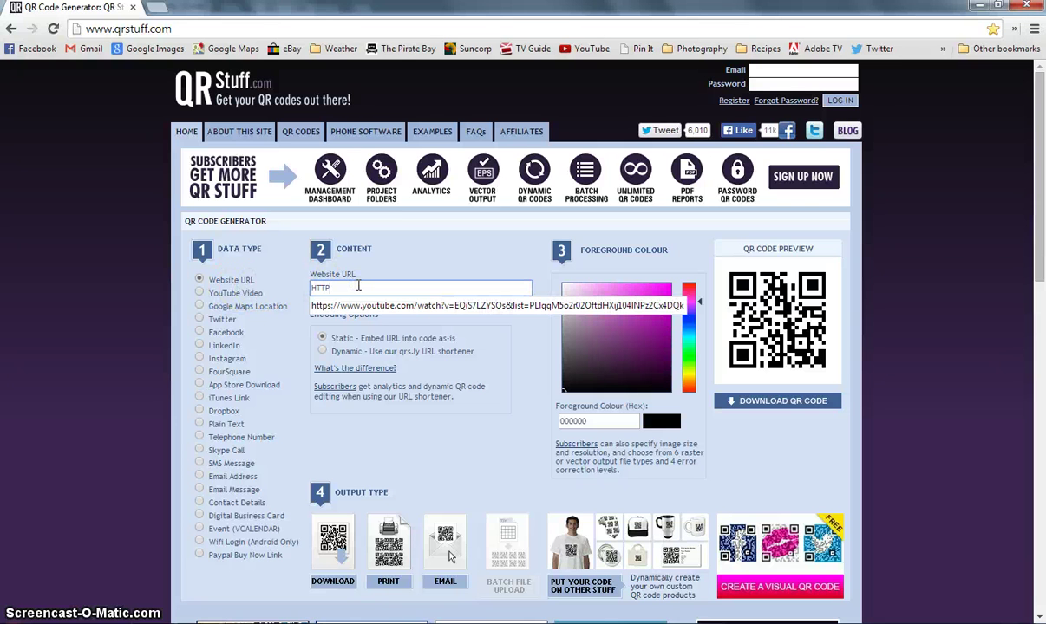
text(TTP:)
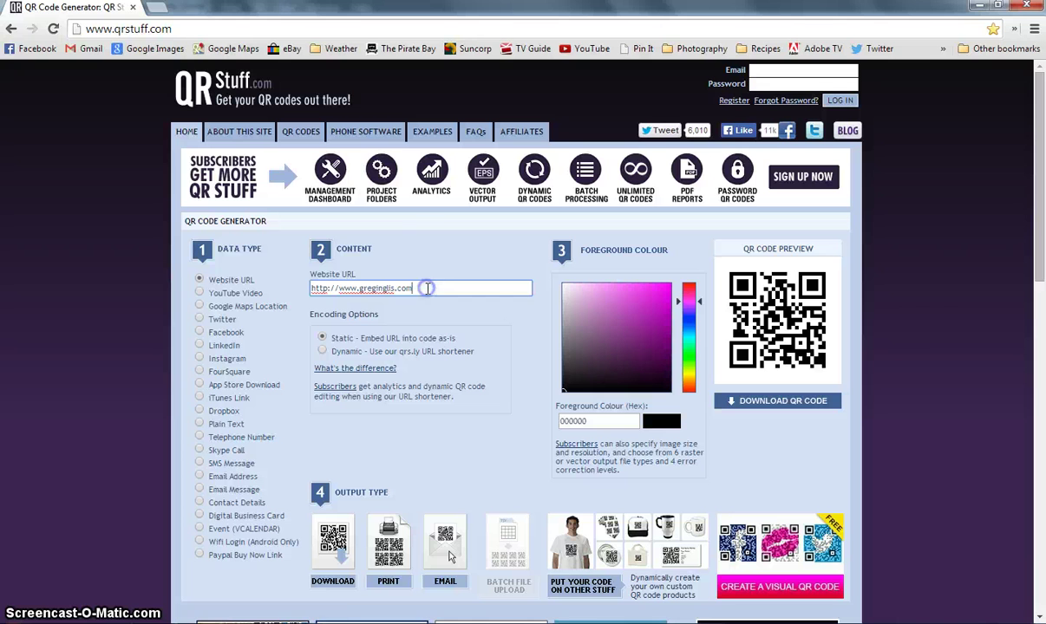
click(783, 320)
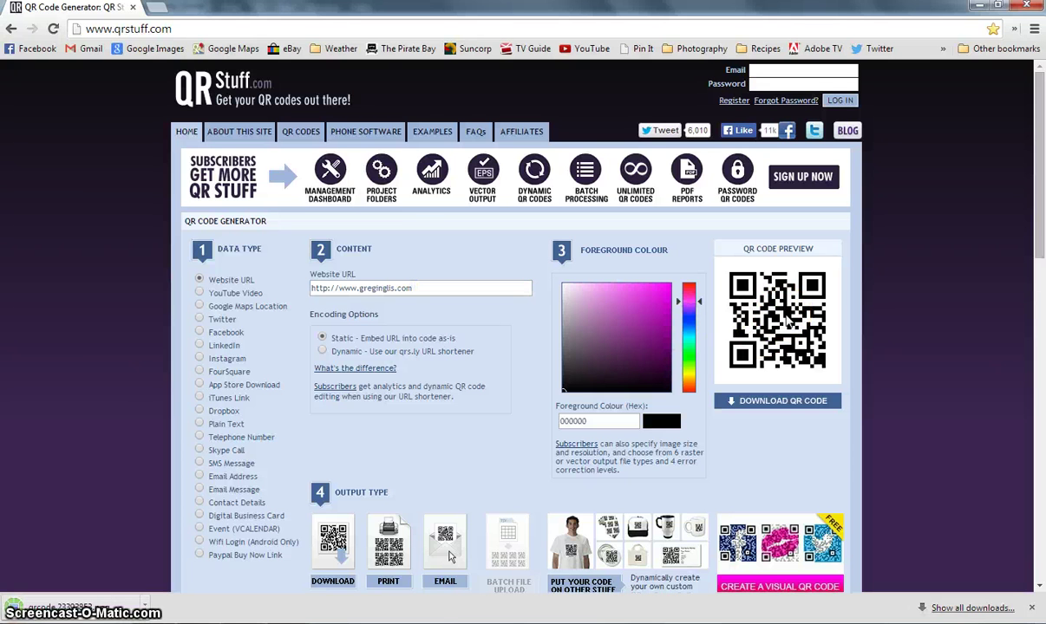
Download the generated QR code, open the PNG to check it, and close the viewer
click(785, 404)
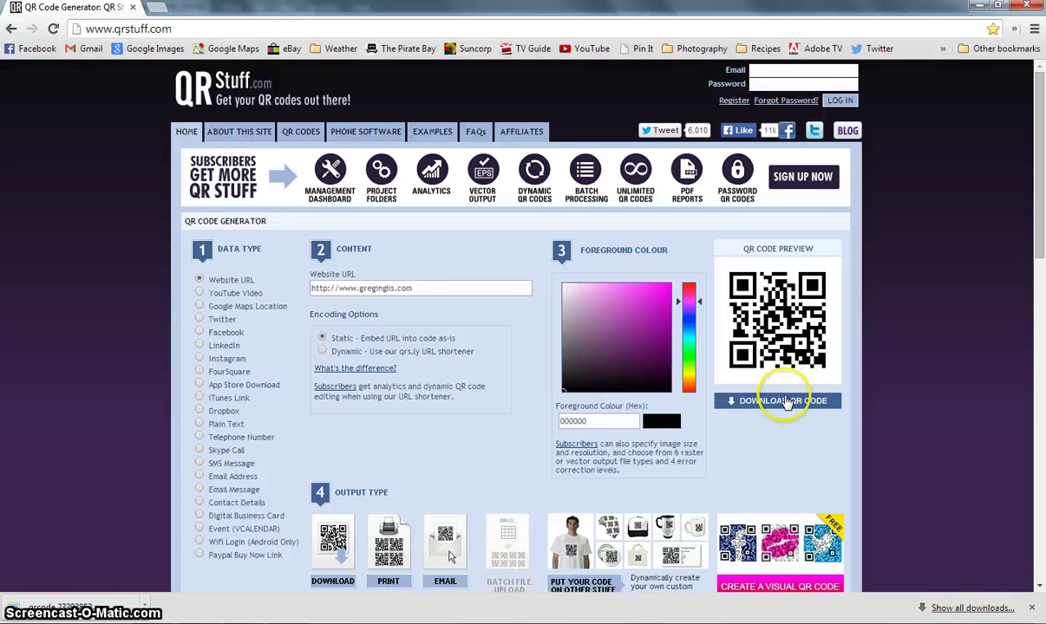
click(74, 607)
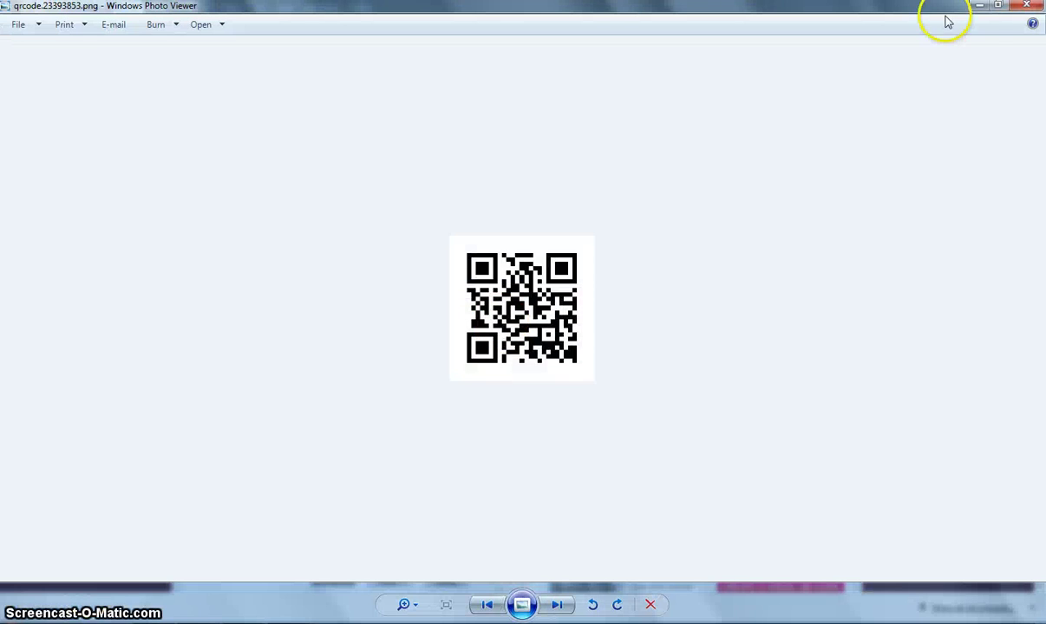
click(1026, 6)
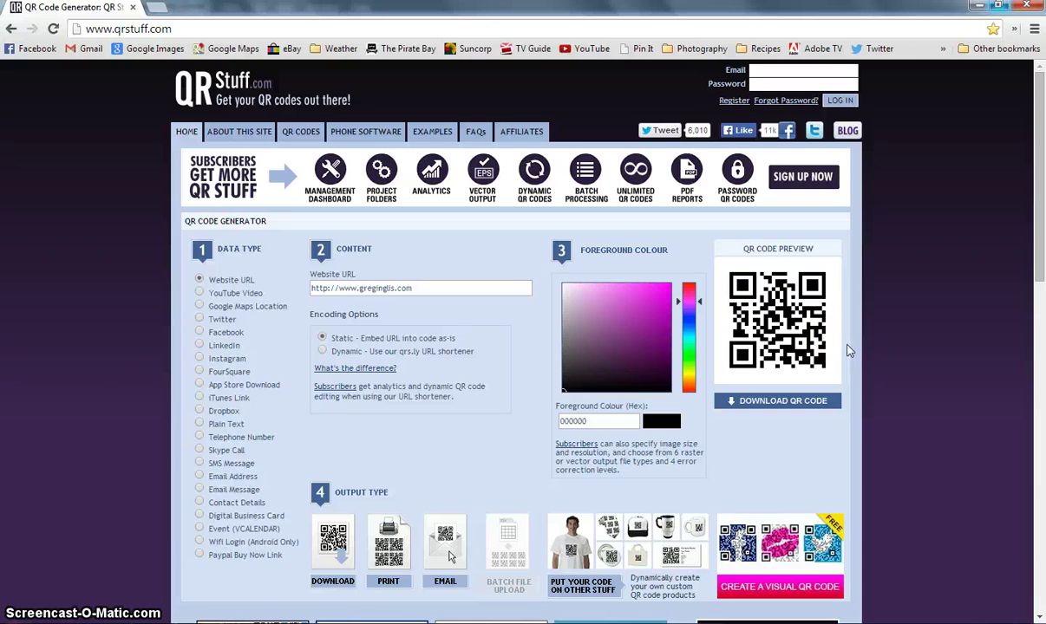
Switch to Photoshop and place qrcode.23393151.png from the Lesson 8 - Trading Card folder as an embedded image
key(alt+Tab)
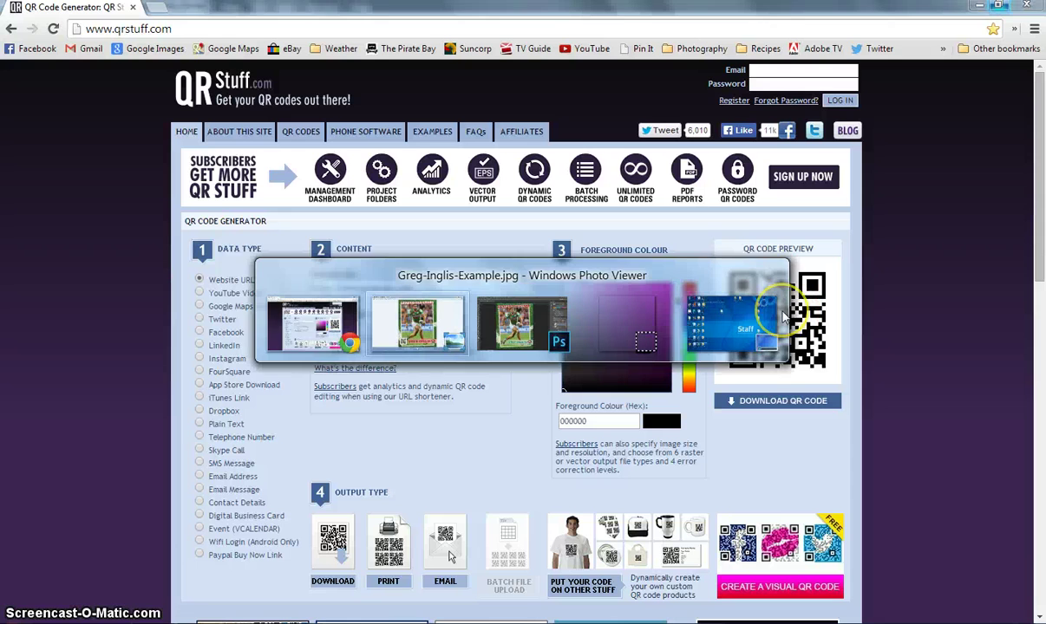
key(alt+Tab)
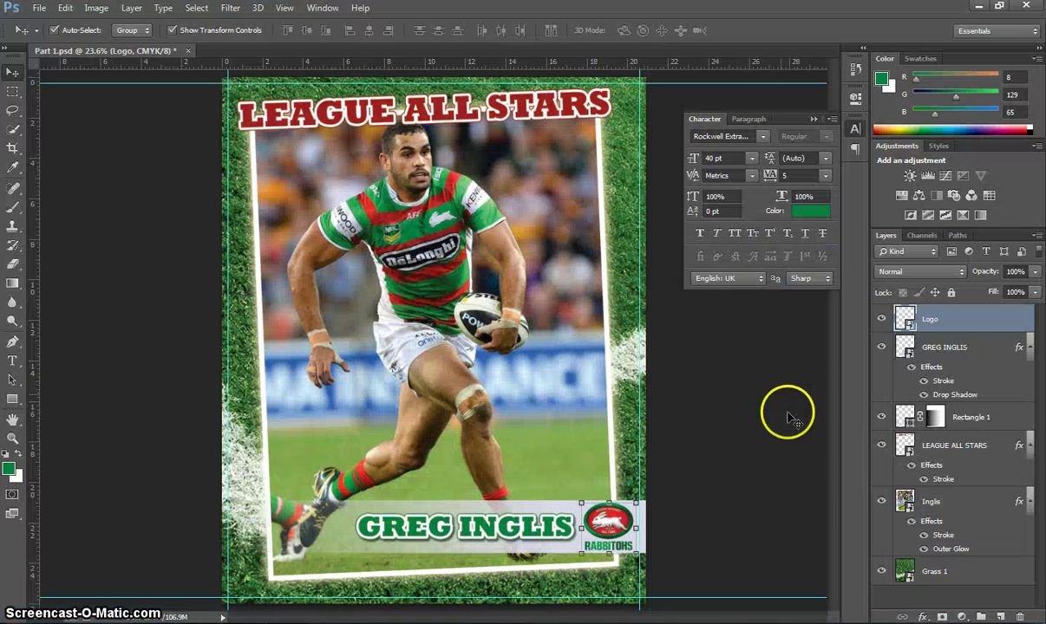
click(39, 7)
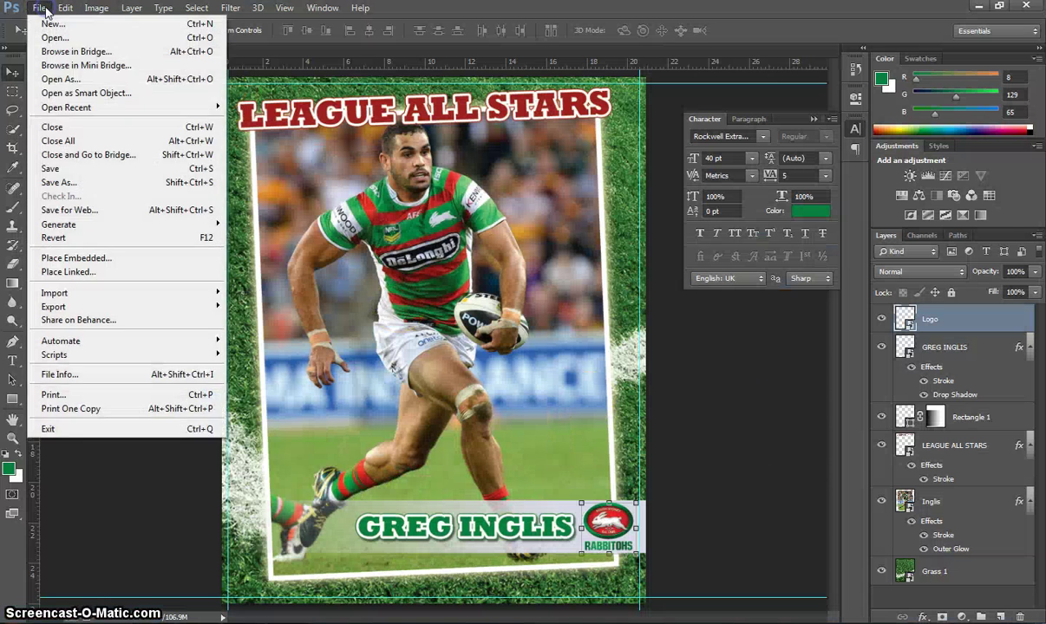
click(97, 258)
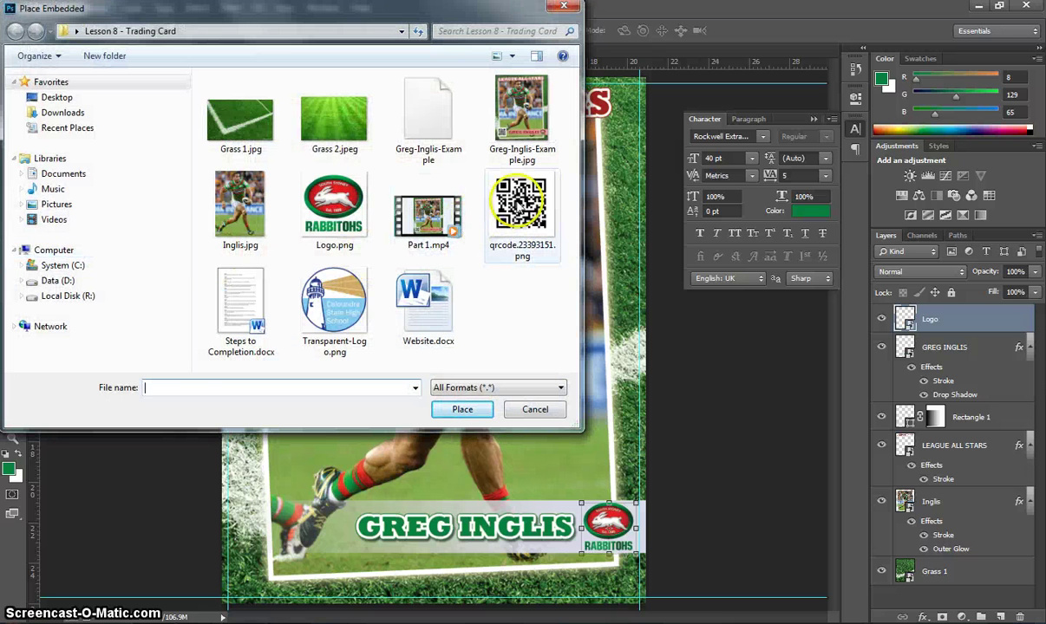
double_click(521, 201)
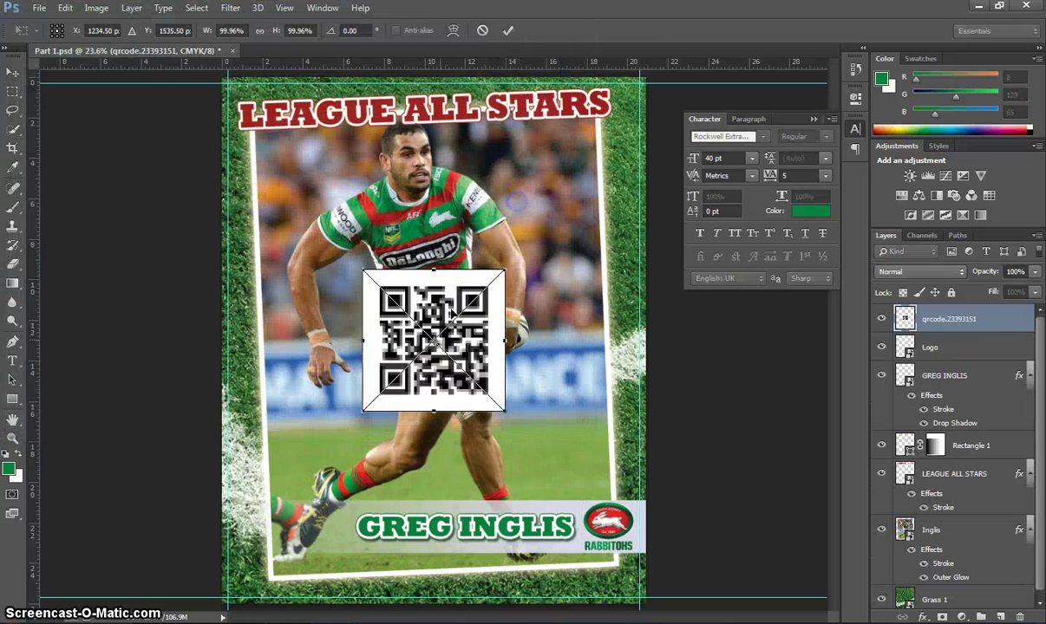
Scale the placed QR code to about 48.4% and position it in the card's lower-left corner, at the start of the name banner
drag(442, 351, 308, 503)
drag(371, 425, 285, 526)
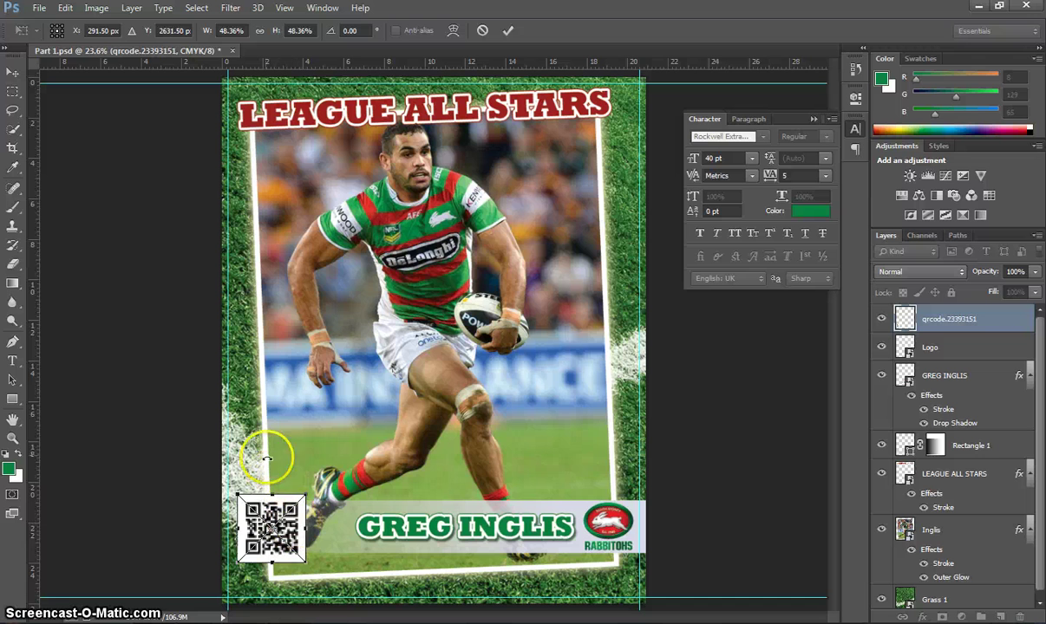
drag(293, 516, 307, 515)
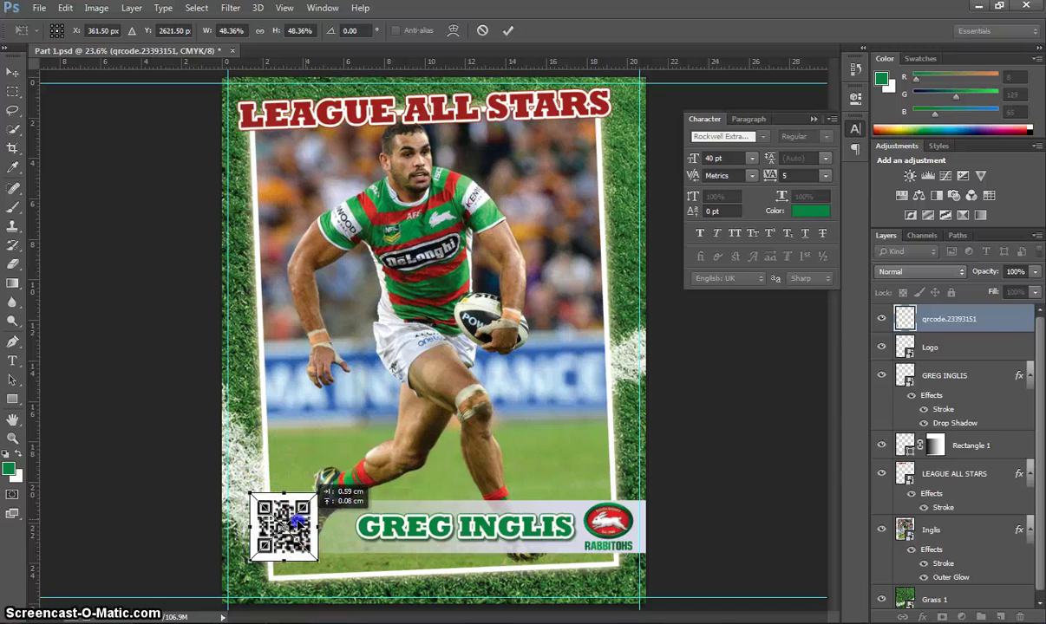
click(387, 514)
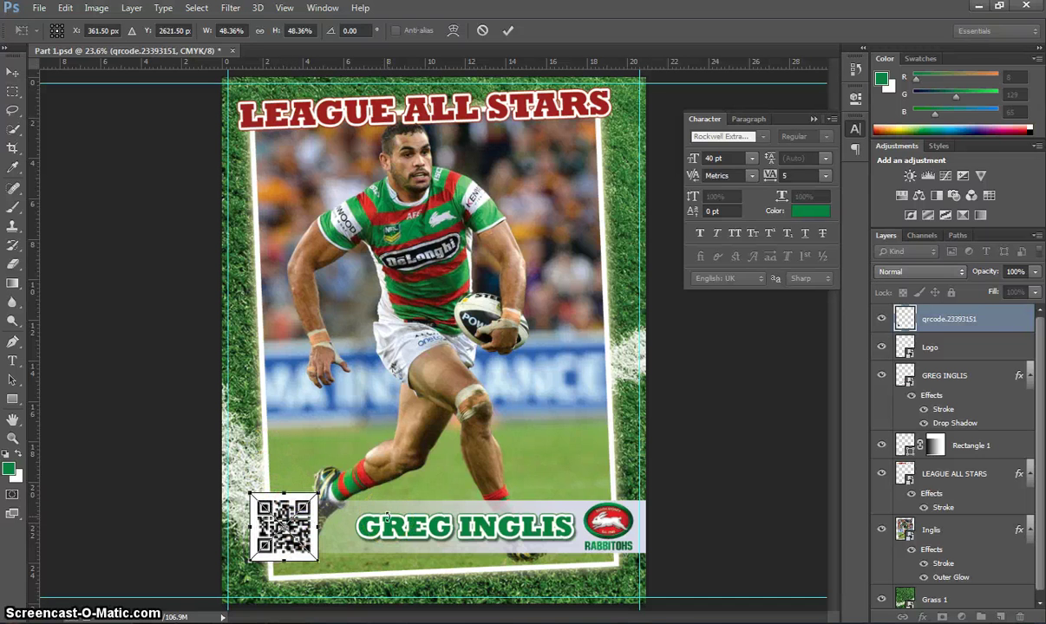
key(Return)
Shift the GREG INGLIS name and the Rabbitohs logo slightly left along the banner, and deselect them
drag(509, 526, 495, 528)
drag(606, 527, 604, 526)
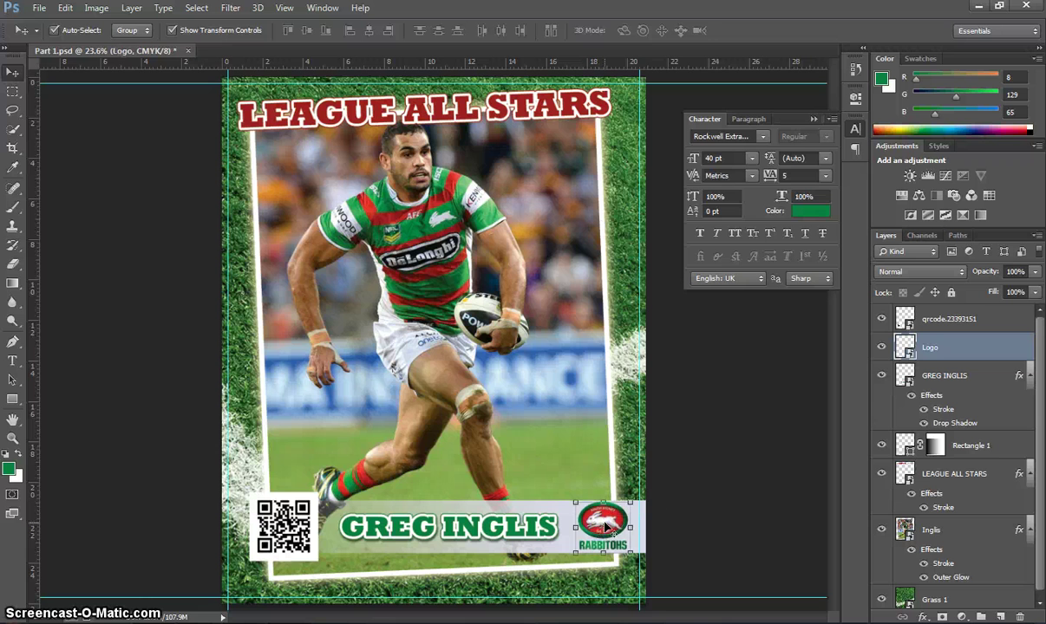
click(698, 469)
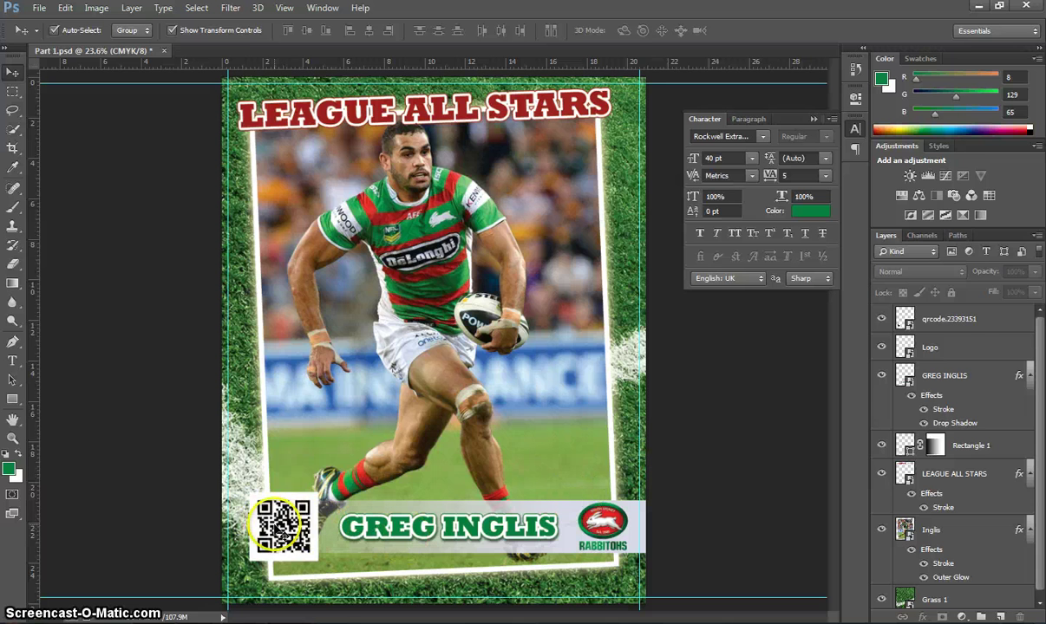
Add a Drop Shadow to the QR code layer with distance 10 px, spread 10% and size 10 px, and collapse the Character settings
click(280, 523)
right_click(902, 319)
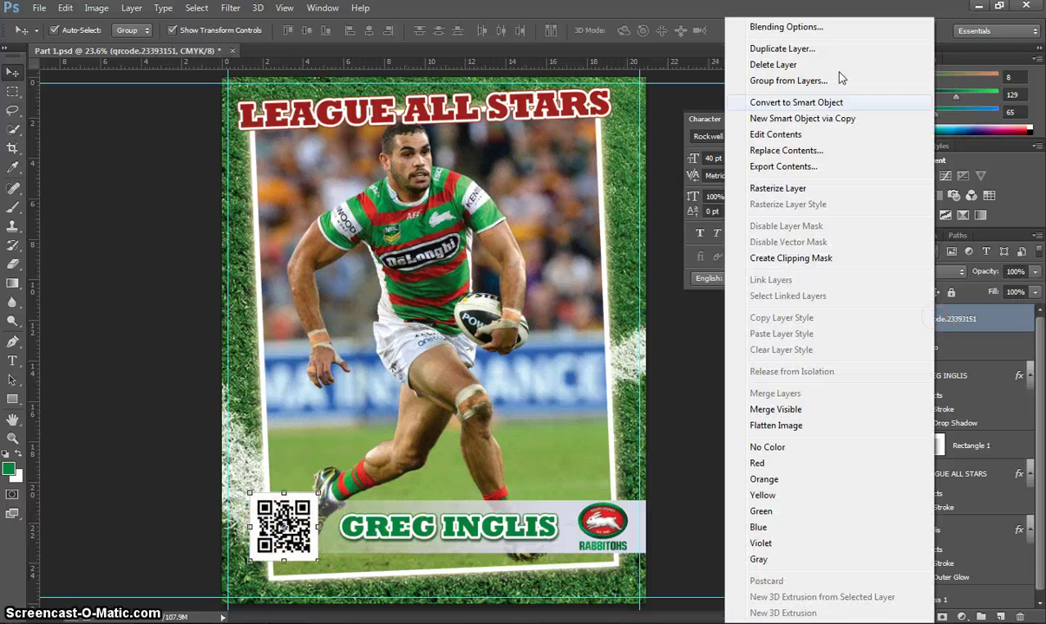
click(770, 25)
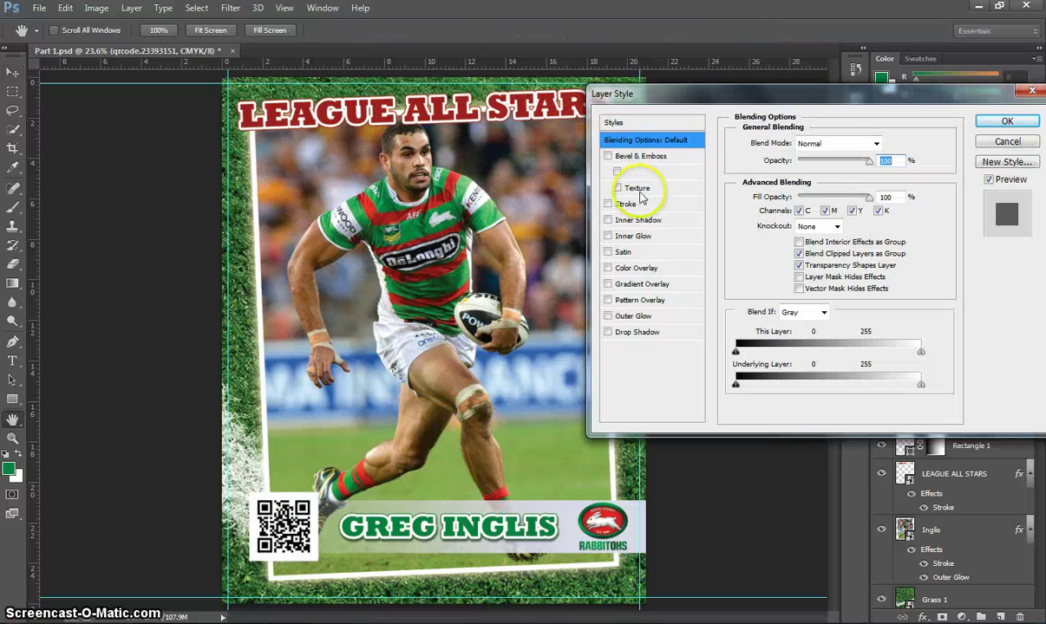
click(637, 332)
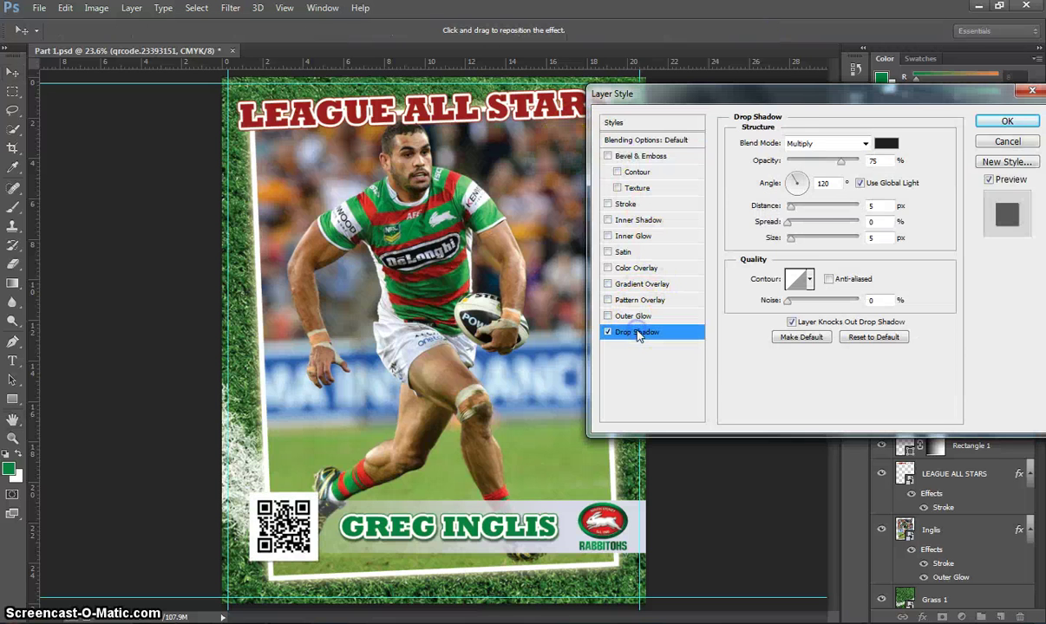
drag(791, 205, 806, 205)
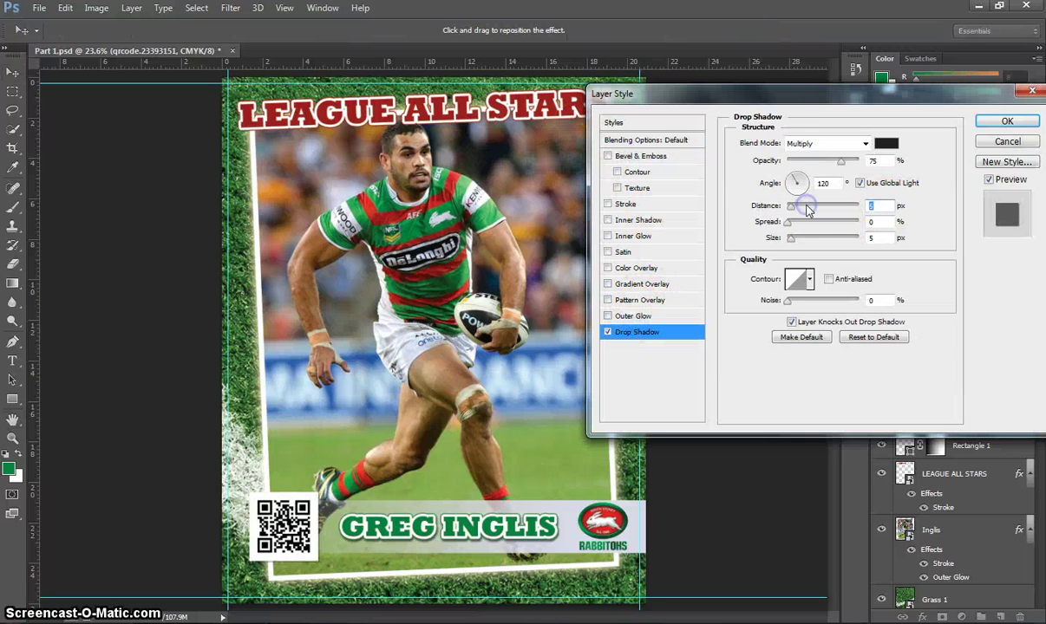
key(Tab)
text(1)
key(Tab)
text(10)
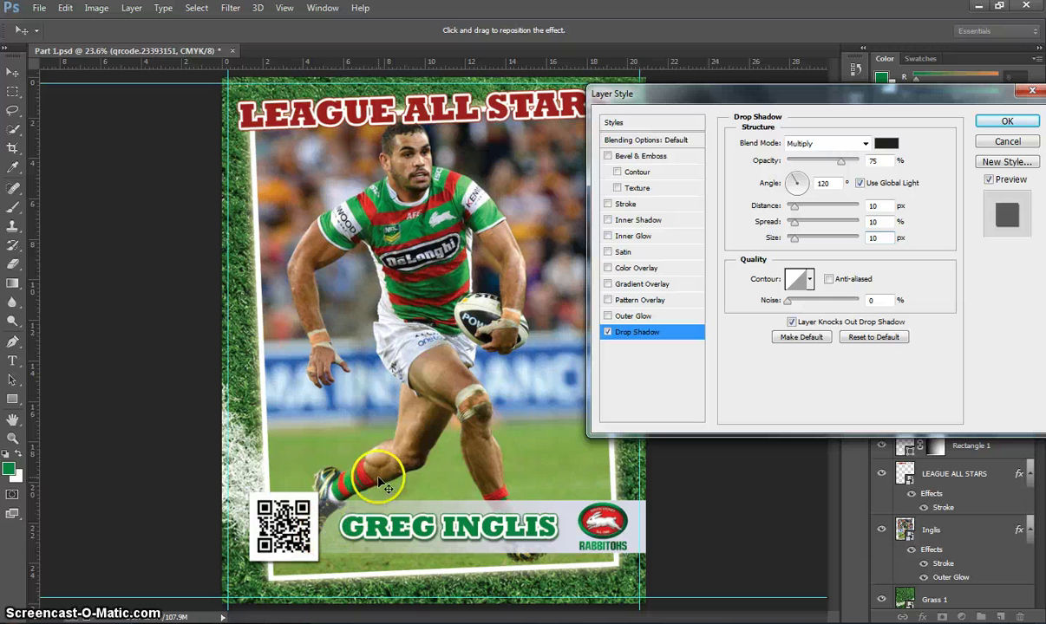
click(1007, 121)
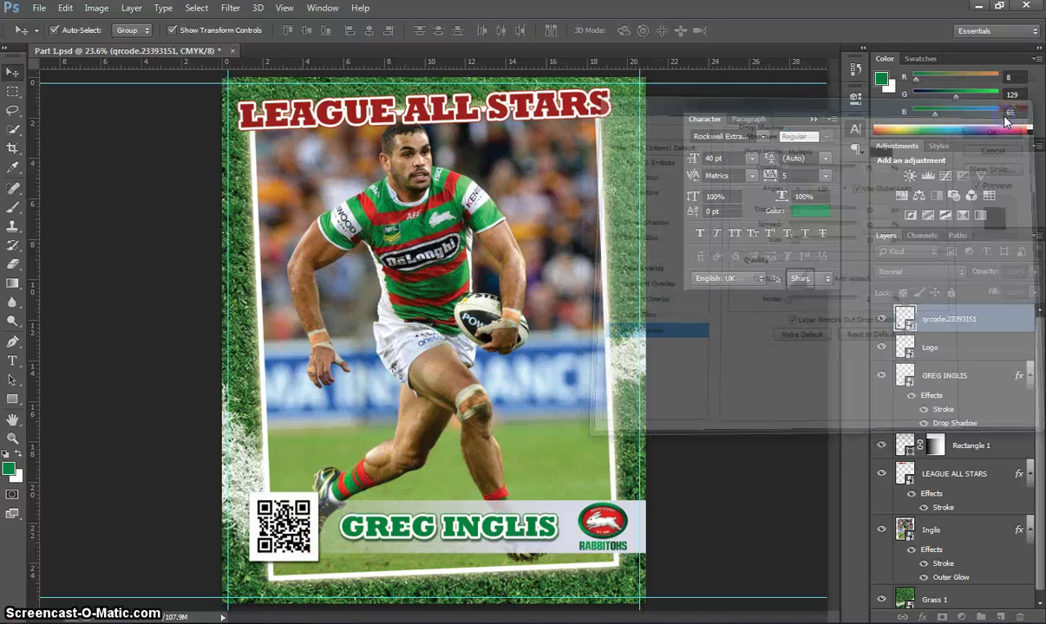
click(813, 119)
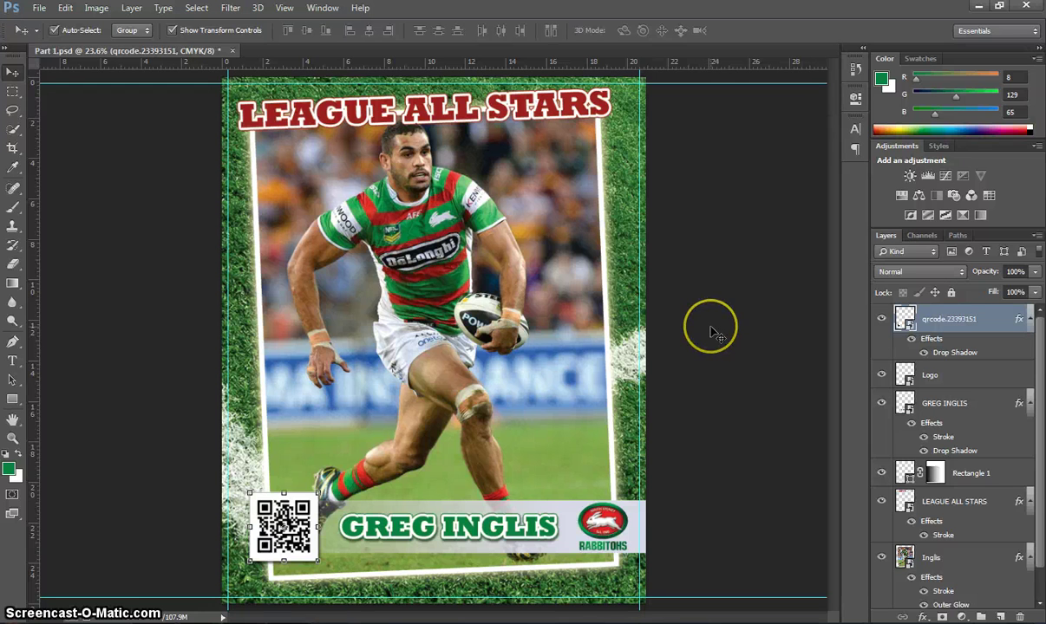
Set up a Save for Web export as JPEG at quality 80, with the original and optimized versions compared in 2-Up view
click(42, 9)
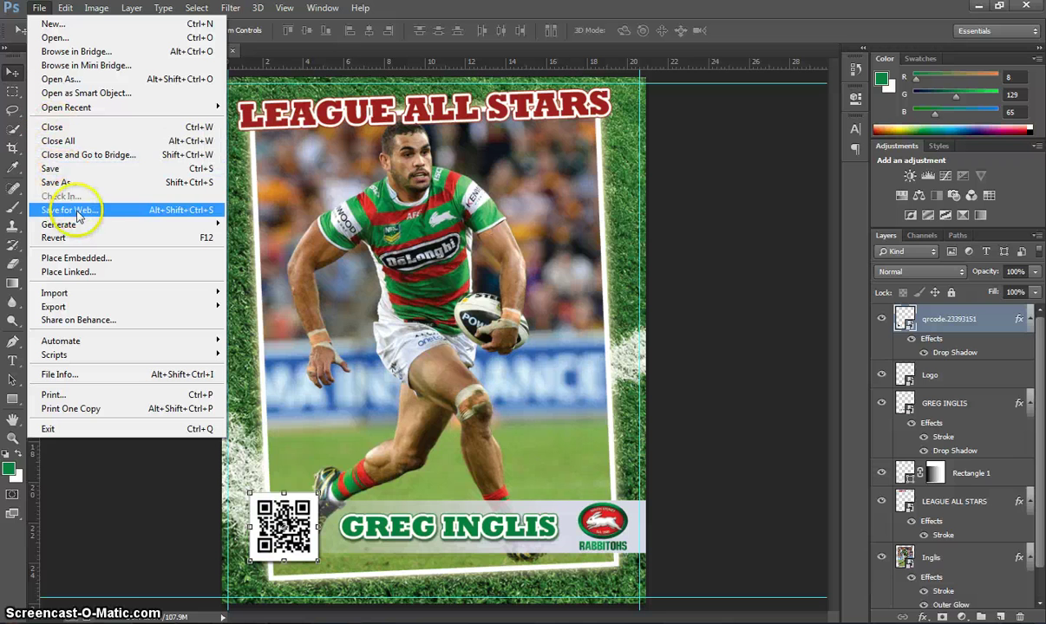
click(125, 213)
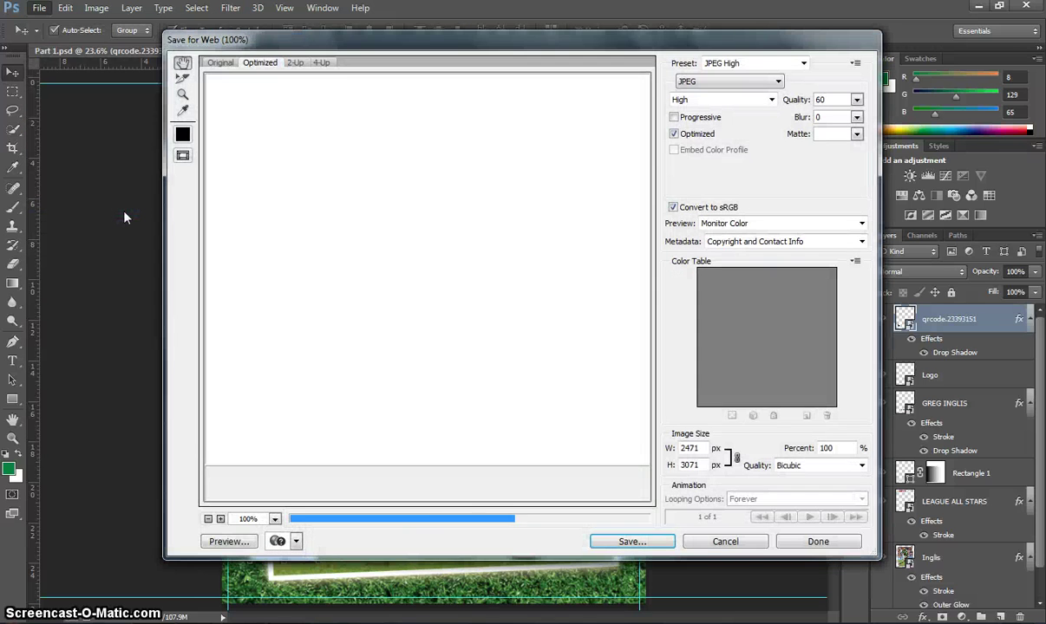
click(296, 63)
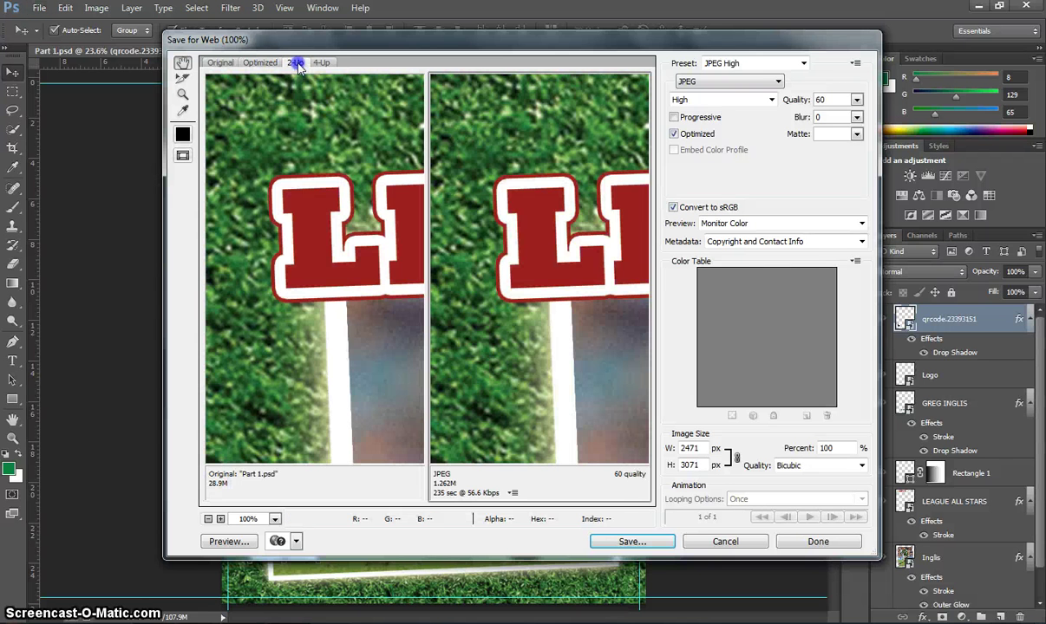
click(735, 84)
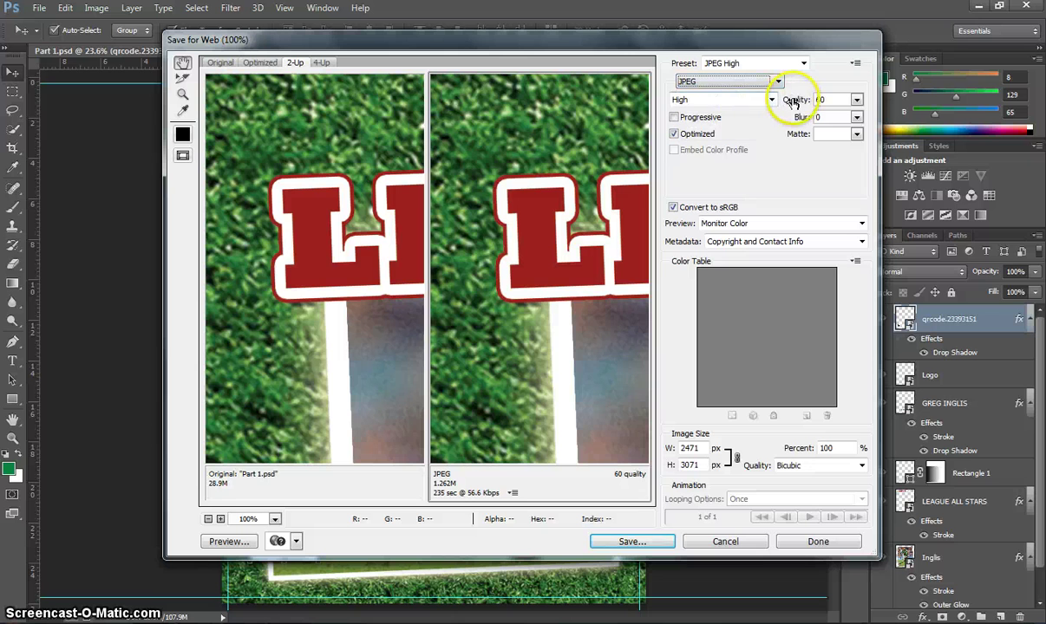
click(857, 100)
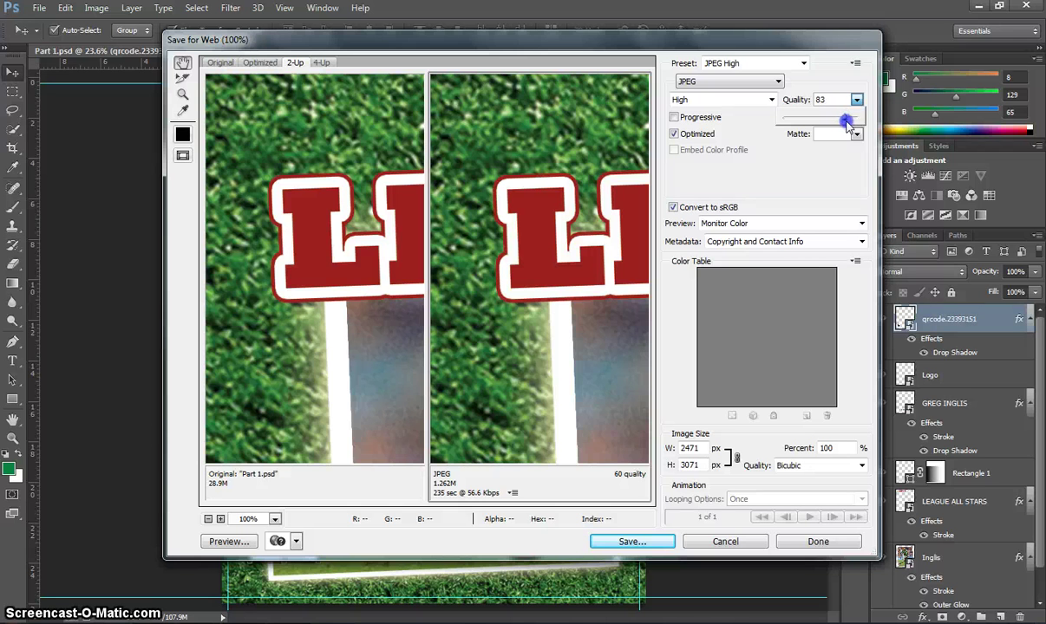
drag(845, 124, 843, 122)
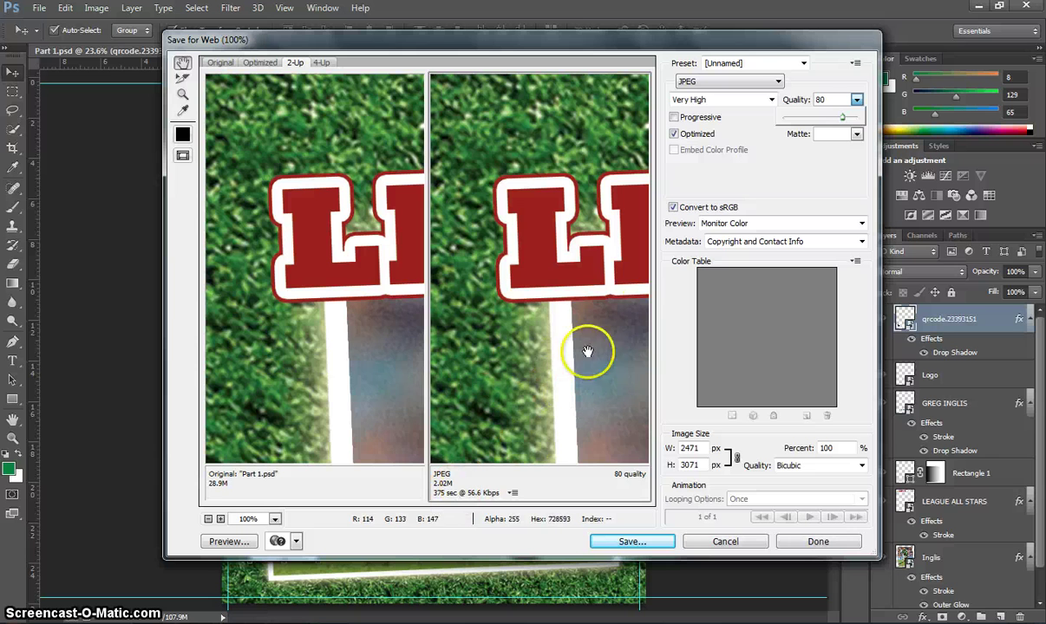
Save the optimized image as Trading Card in the Lesson 8 - Trading Card folder on the Desktop
click(665, 543)
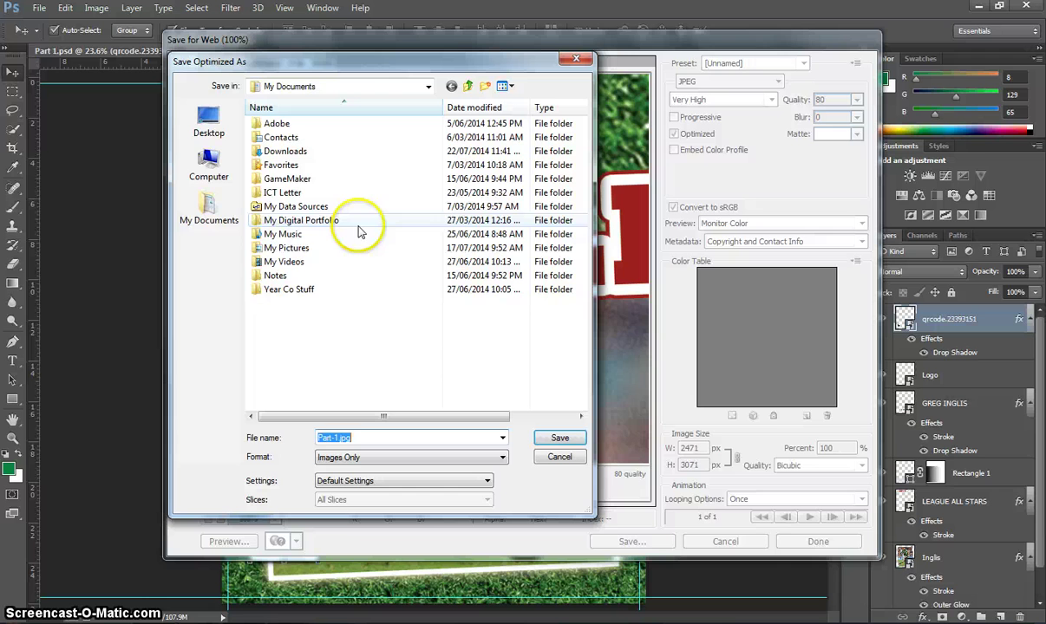
click(210, 124)
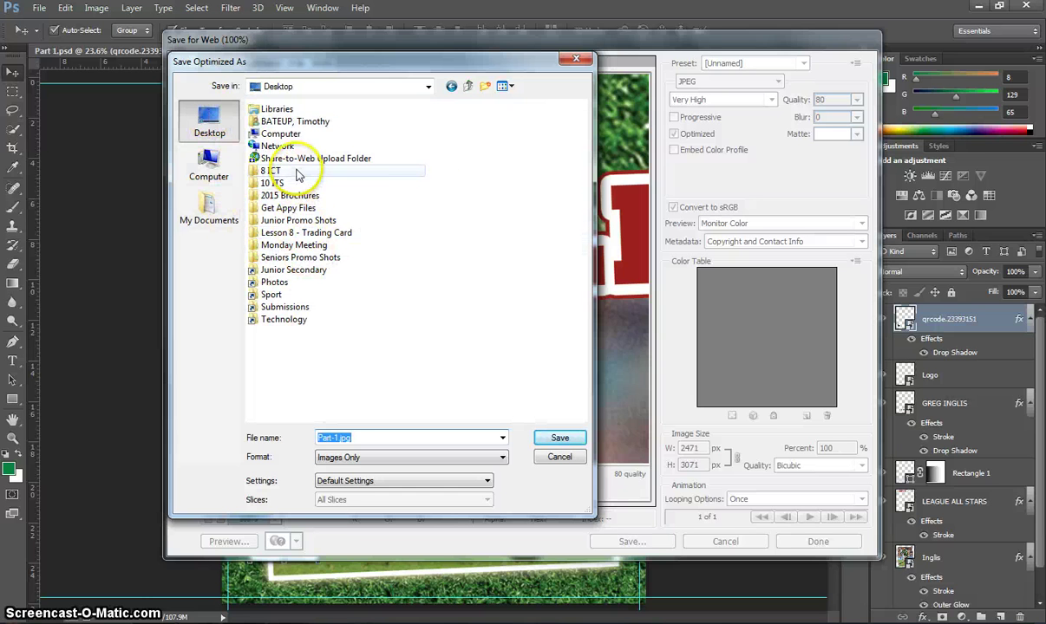
double_click(304, 233)
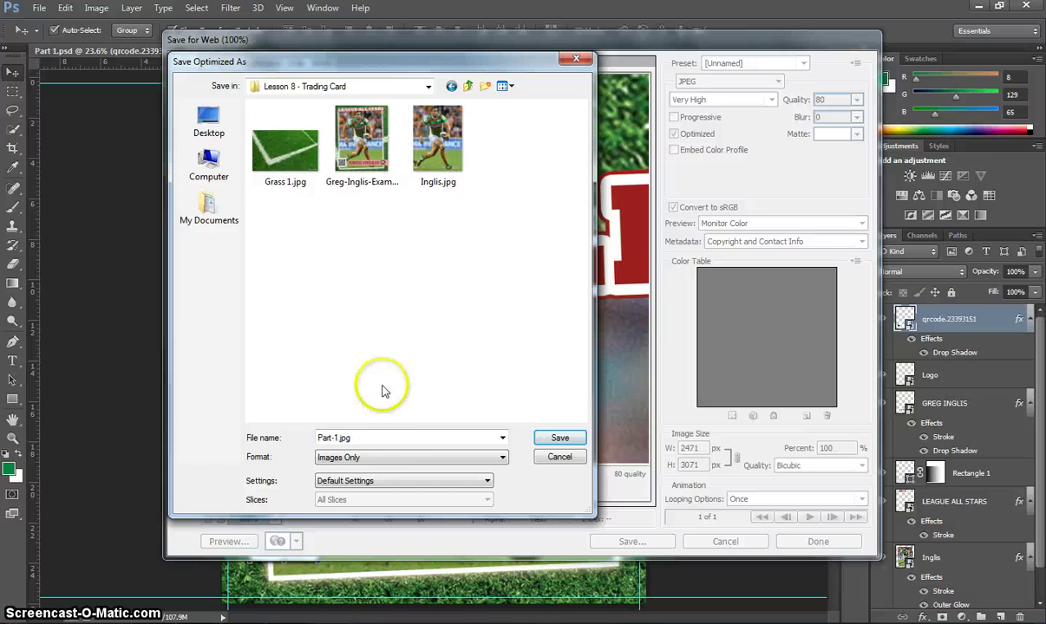
double_click(380, 438)
text(Trading Card)
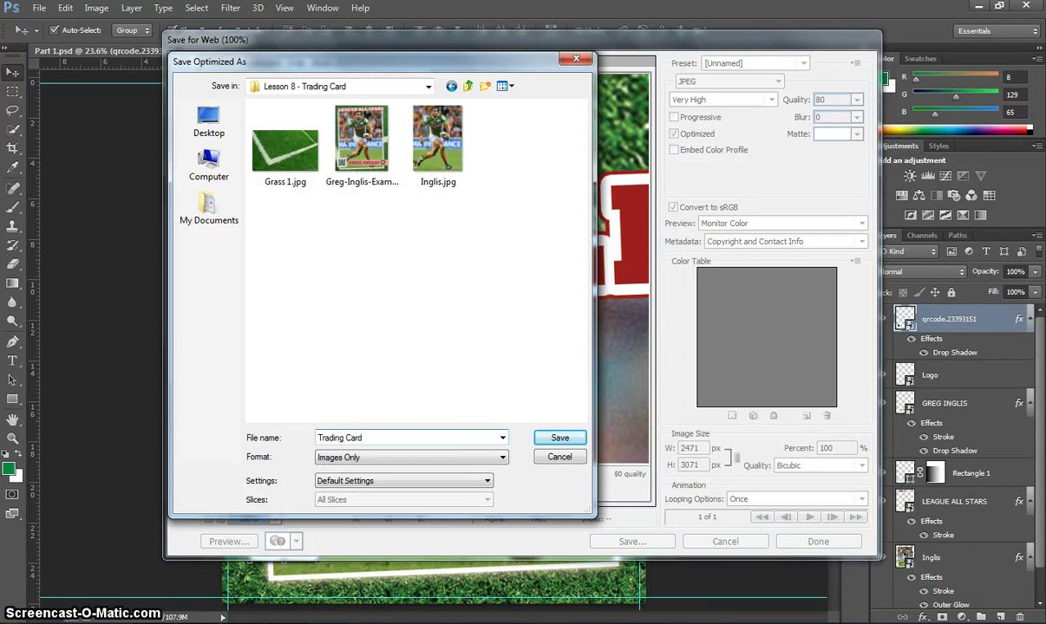
click(558, 439)
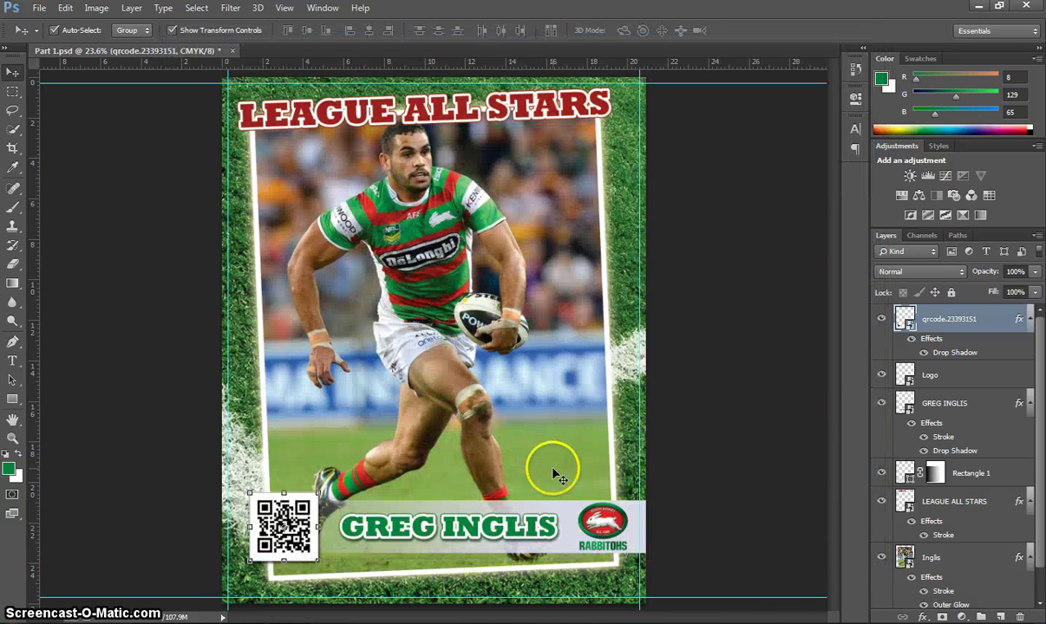
Open the exported Trading-Card.jpg from the Lesson 8 - Trading Card folder on the desktop to check it
key(super+d)
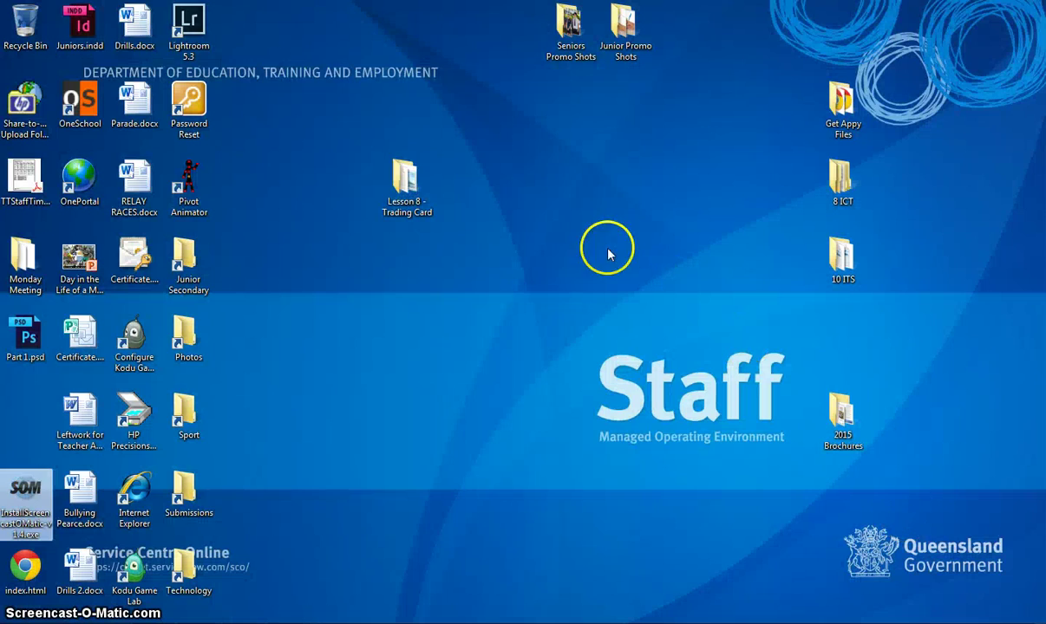
double_click(409, 182)
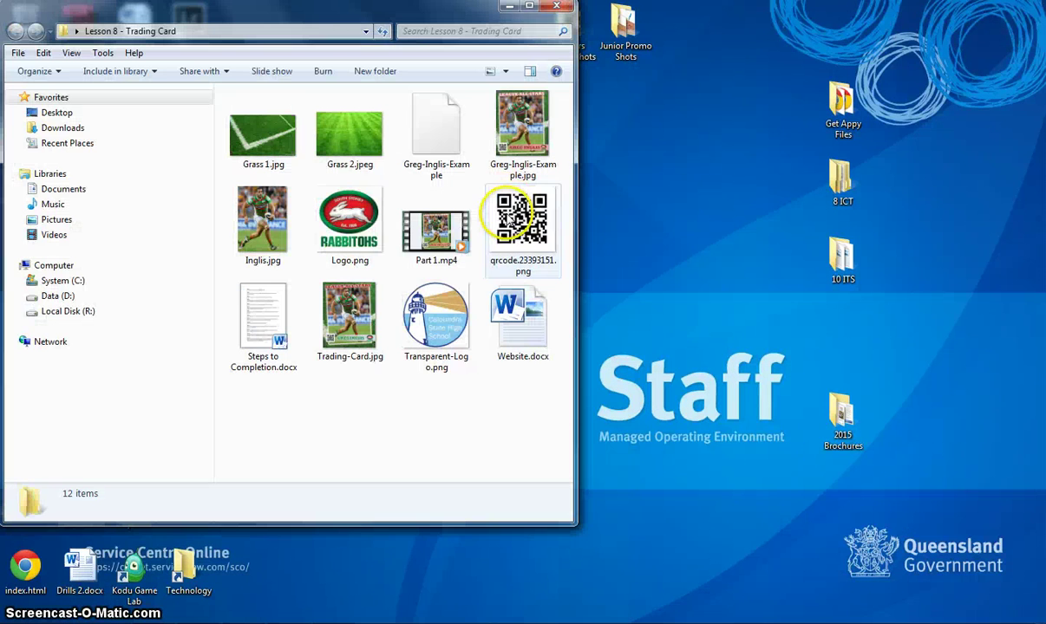
double_click(357, 331)
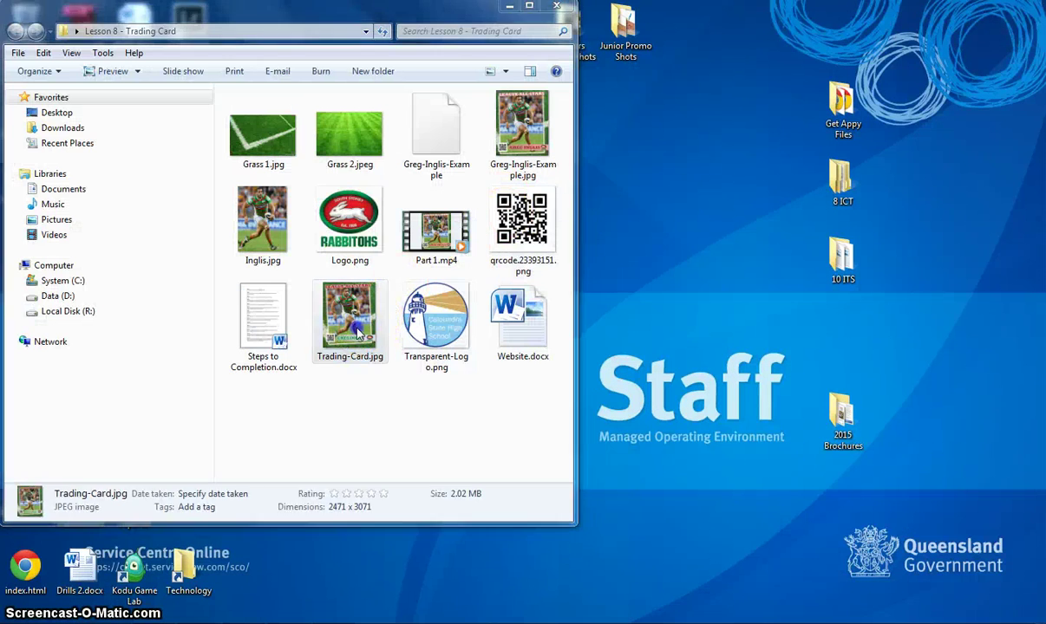